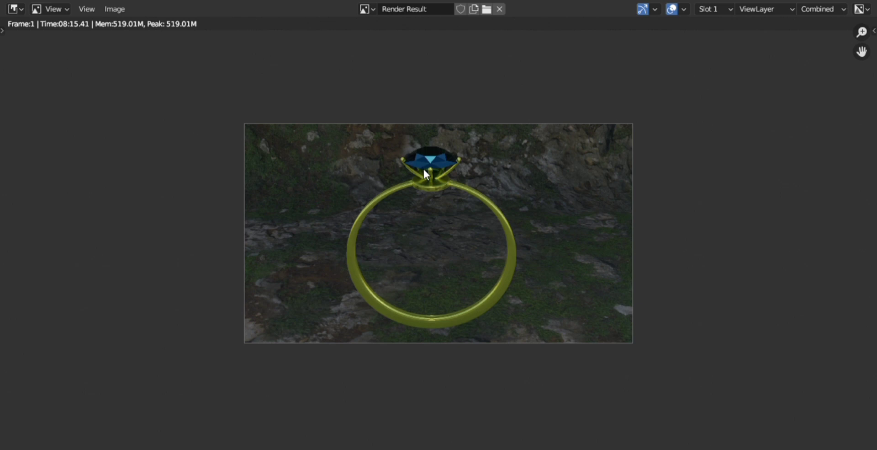
- Examine the finished ring render up close, including the gem, its prongs and the band
scroll(423, 167, up, 1)
scroll(425, 172, up, 1)
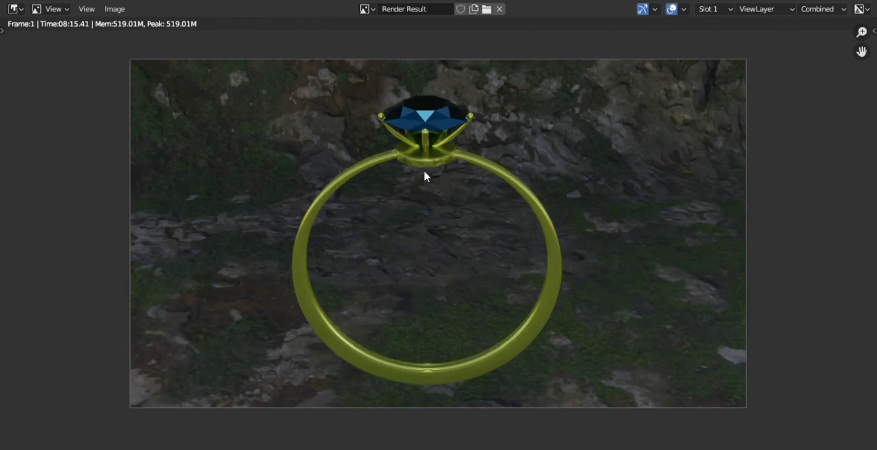
scroll(424, 174, up, 1)
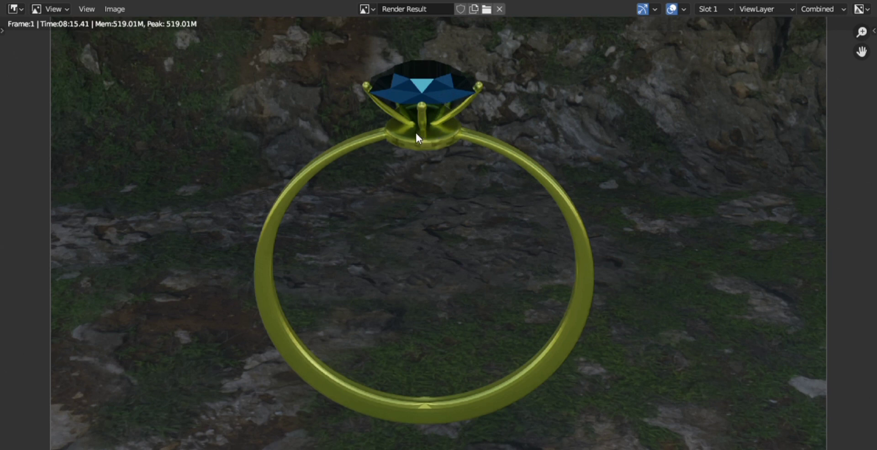
scroll(450, 160, up, 1)
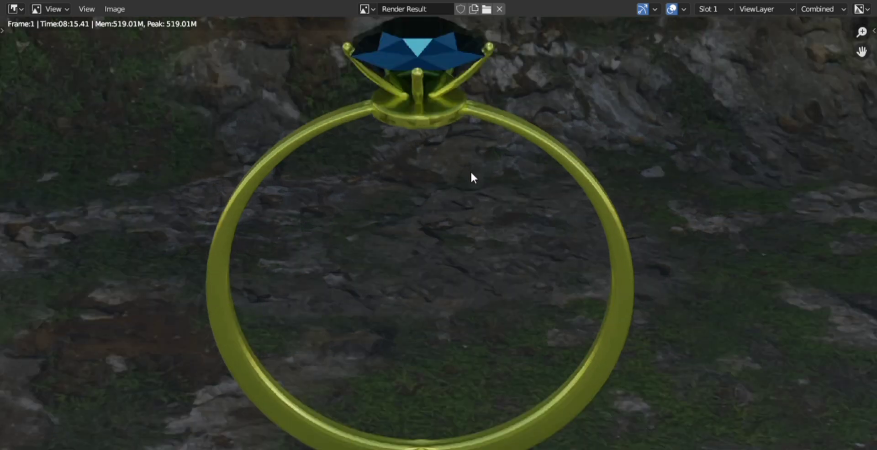
scroll(471, 176, down, 2)
scroll(469, 180, down, 2)
scroll(469, 180, up, 2)
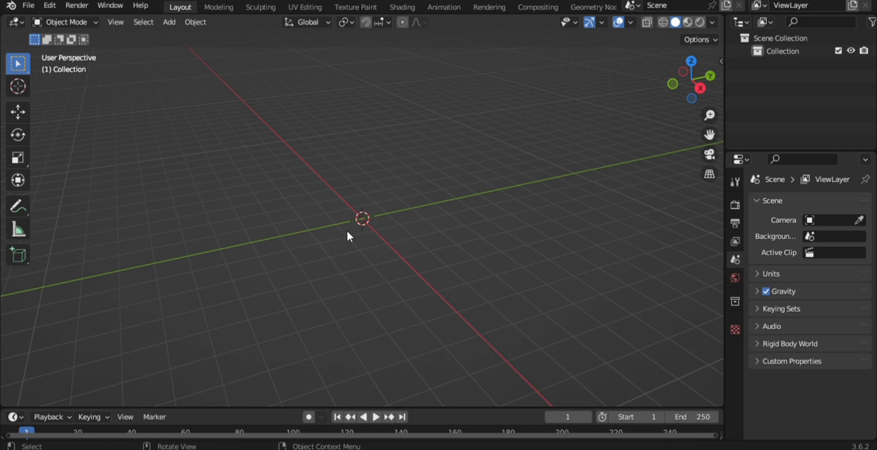
- Switch to the front view, add a Gem mesh from the Diamonds set at the origin, and deselect it
key(grave)
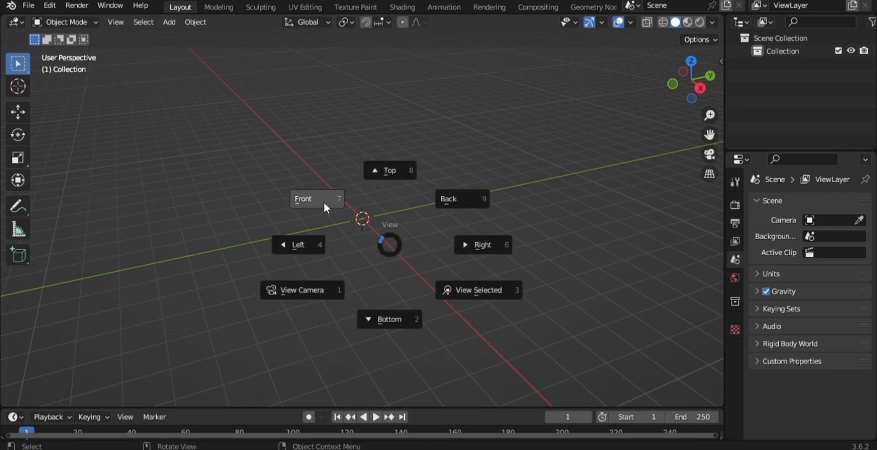
click(324, 201)
scroll(405, 234, up, 5)
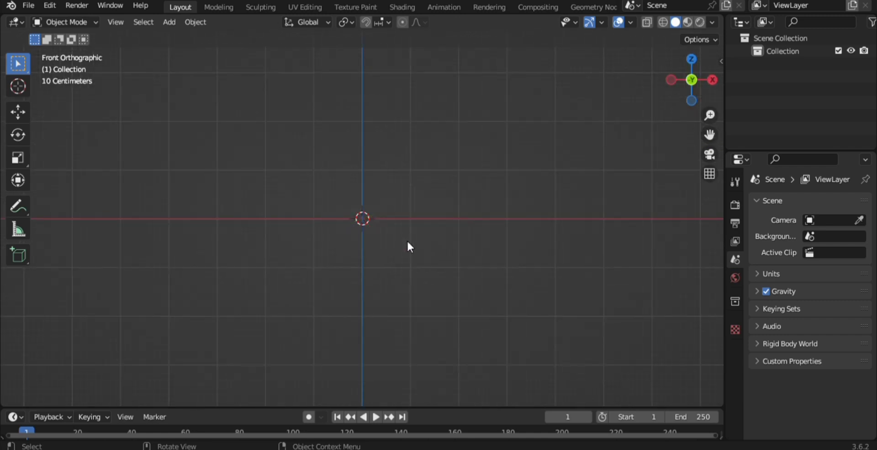
key(shift+a)
mouse_move(411, 189)
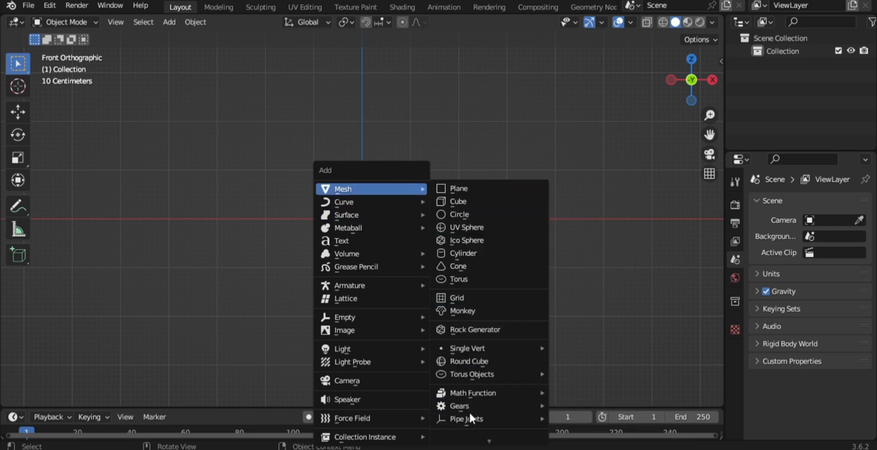
scroll(475, 415, down, 3)
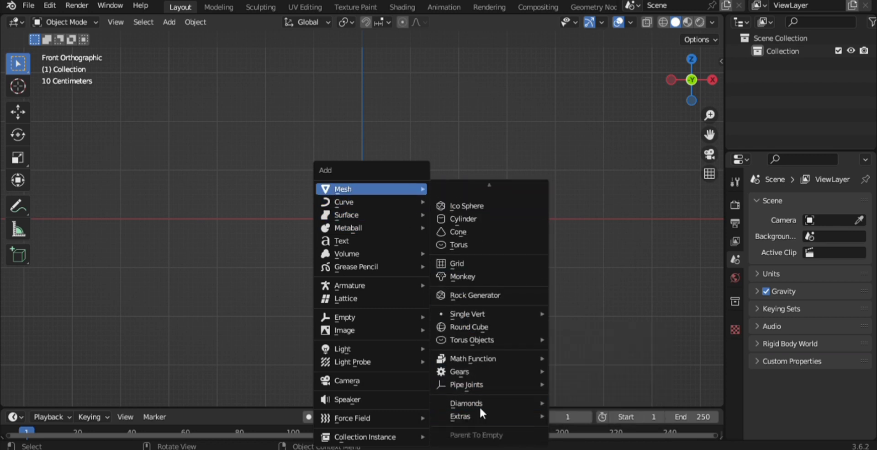
mouse_move(484, 402)
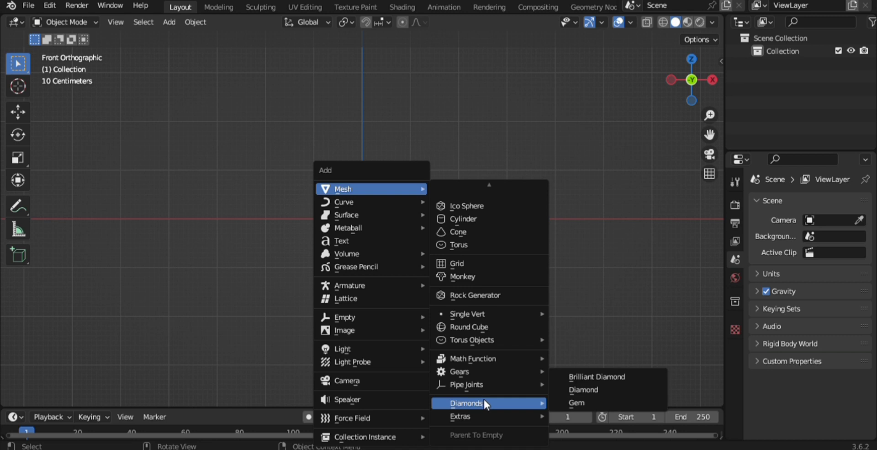
click(573, 405)
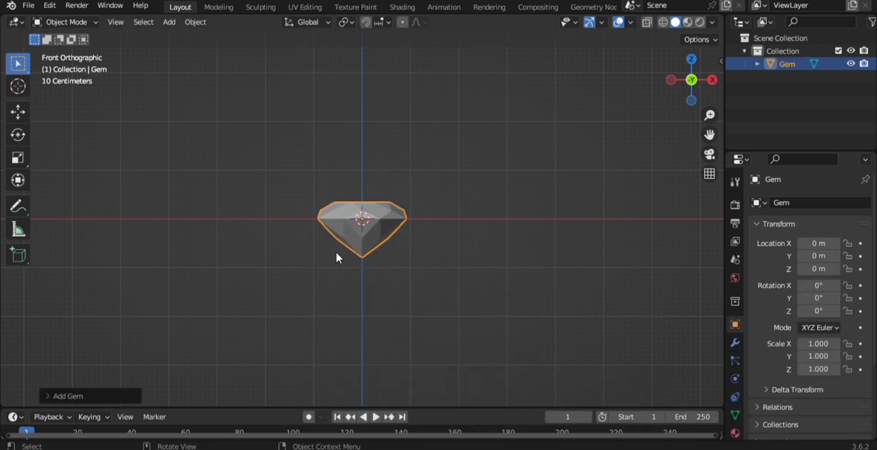
scroll(335, 253, up, 2)
click(436, 278)
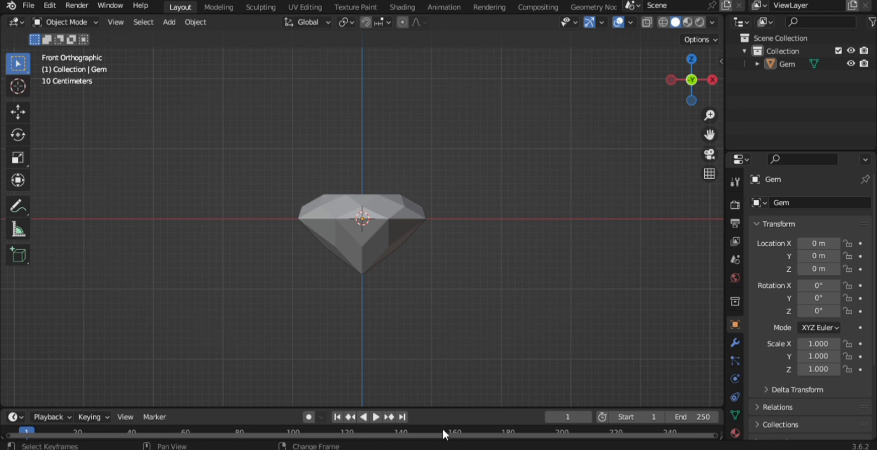
- Add a UV sphere at the origin and shrink its mesh to about a quarter size in Edit Mode with wireframe shading
key(shift+a)
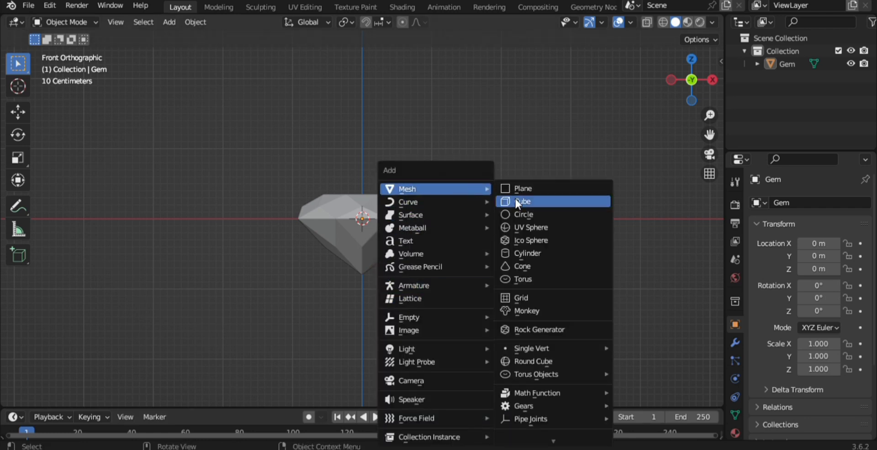
click(518, 227)
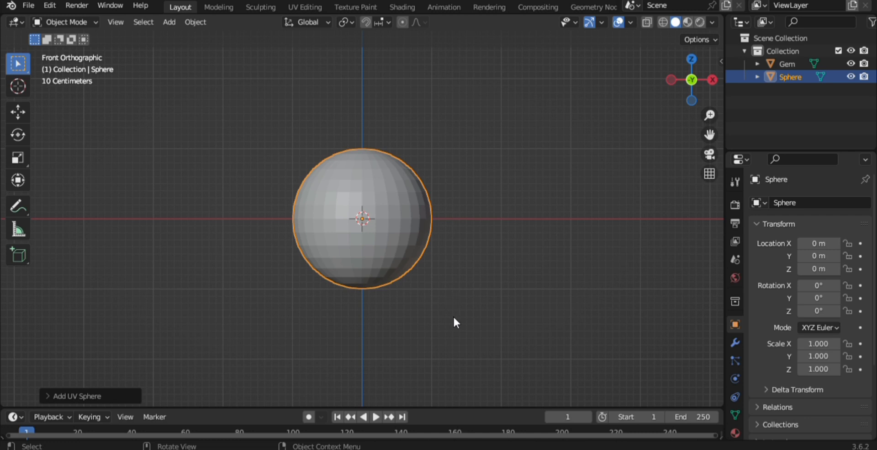
key(Tab)
key(z)
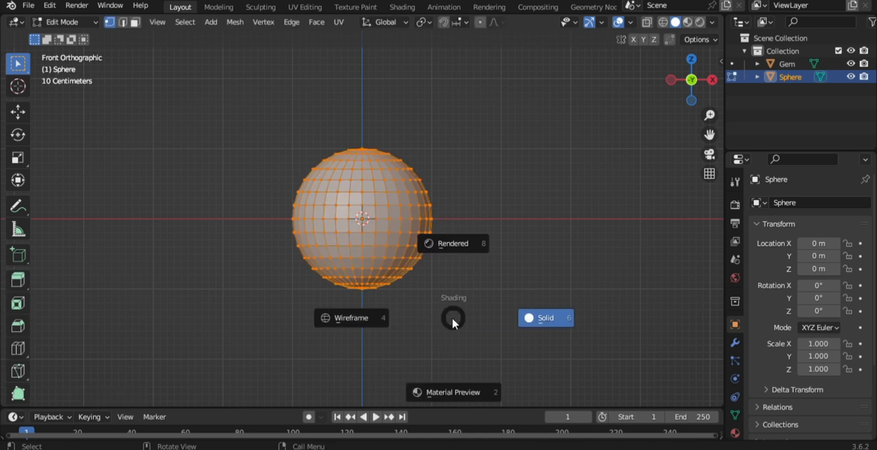
key(4)
key(s)
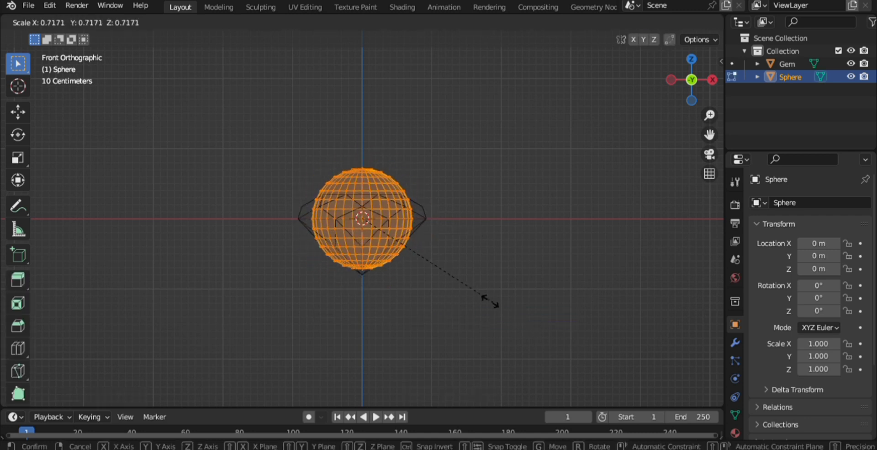
click(402, 251)
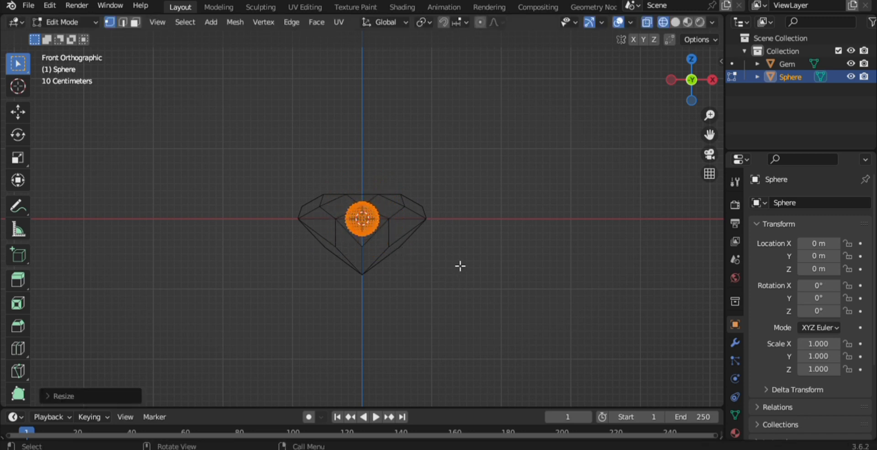
- Move the sphere along X to the gem's right corner, shrink it further, and set it against the gem's edge
key(g)
key(x)
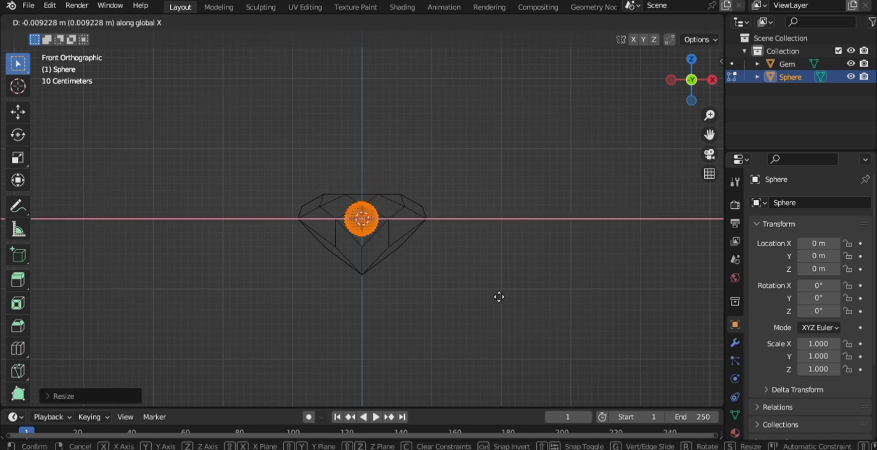
click(583, 298)
key(s)
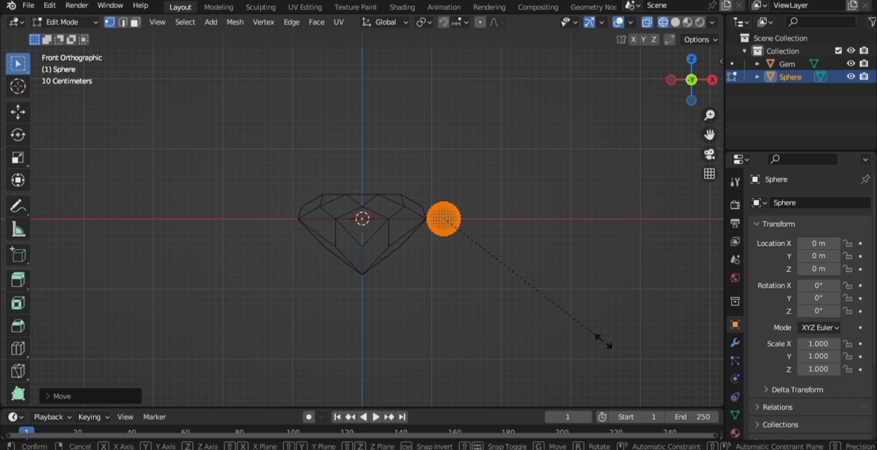
click(524, 304)
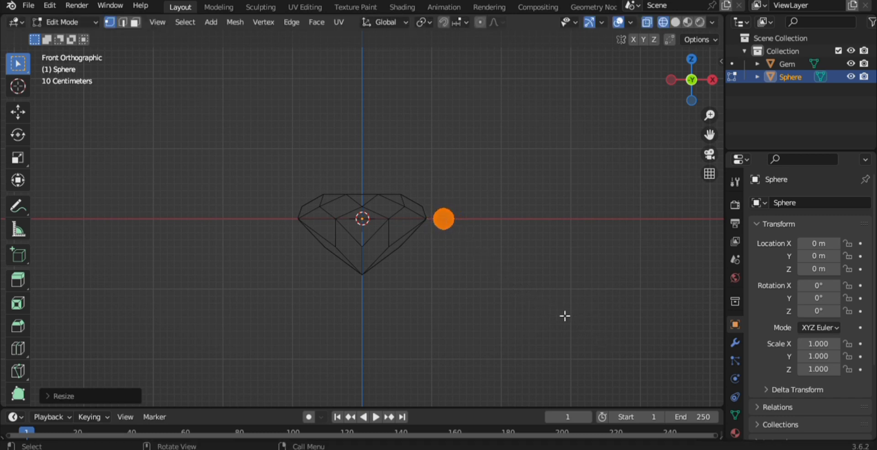
key(g)
key(x)
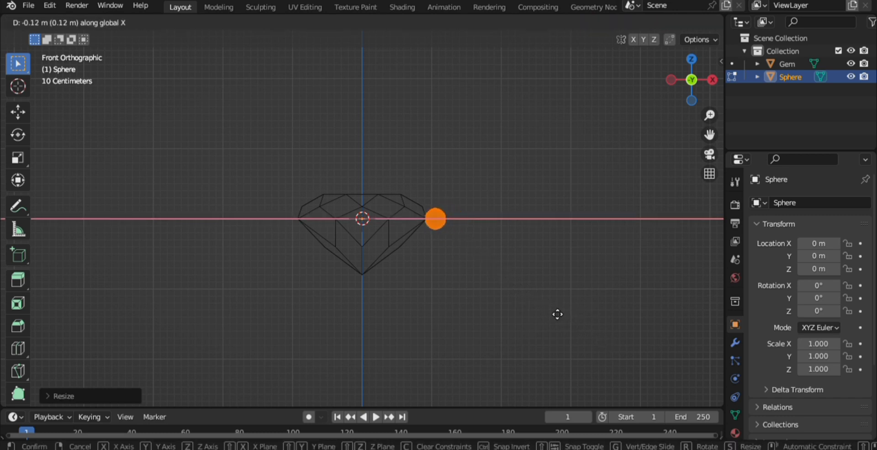
click(558, 314)
click(476, 292)
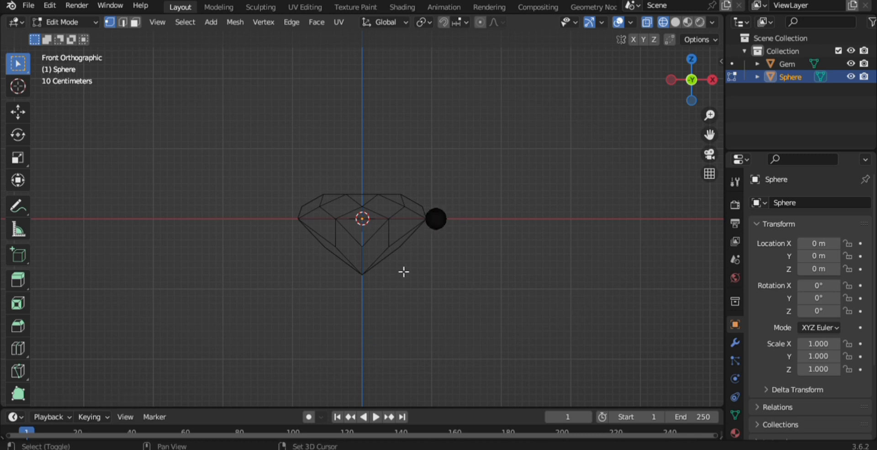
- Add a cube to the sphere's mesh, scale it to about 0.15, and move it along X onto the sphere
key(shift+a)
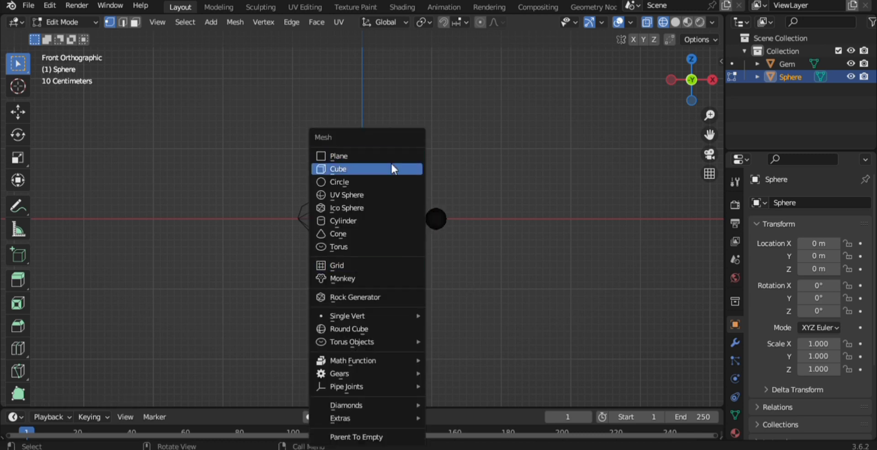
click(386, 172)
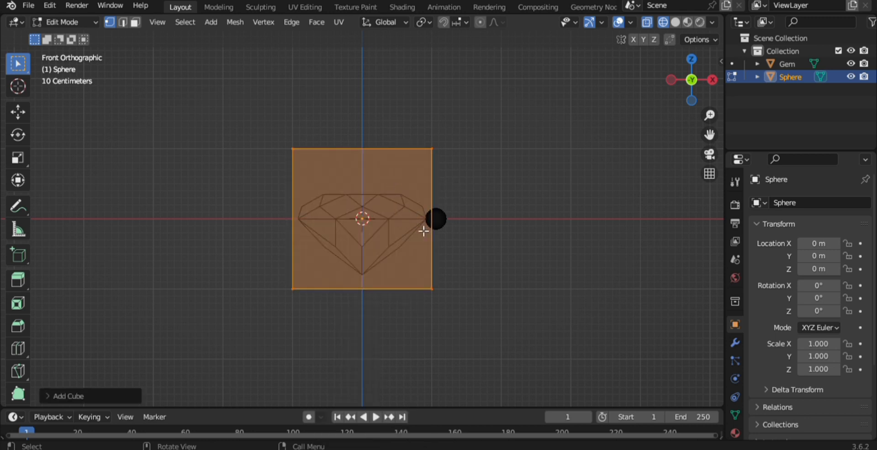
key(s)
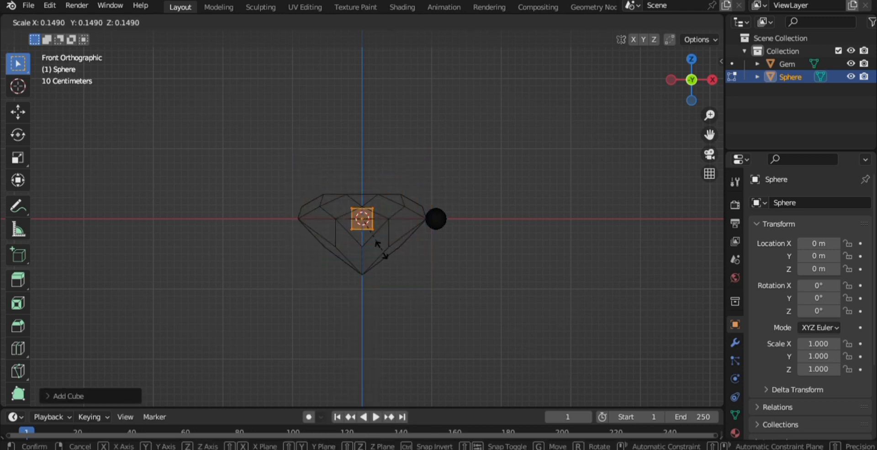
click(383, 254)
key(g)
key(x)
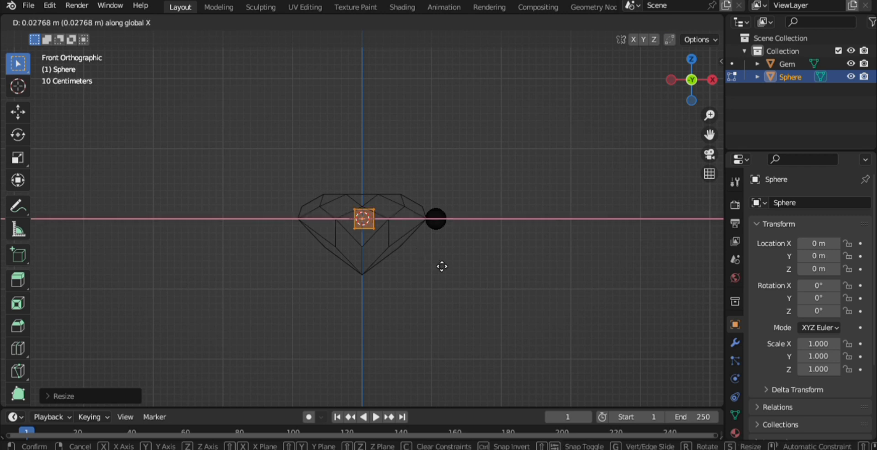
click(488, 283)
- Lower the cube along Z to just under the sphere, tilt it to follow the gem's slanted side, and fit it against the gem's edge
key(Tab)
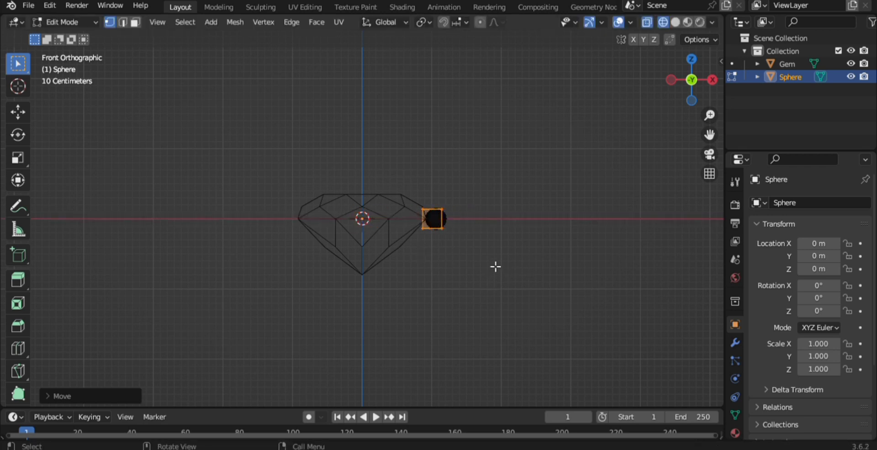
key(g)
key(z)
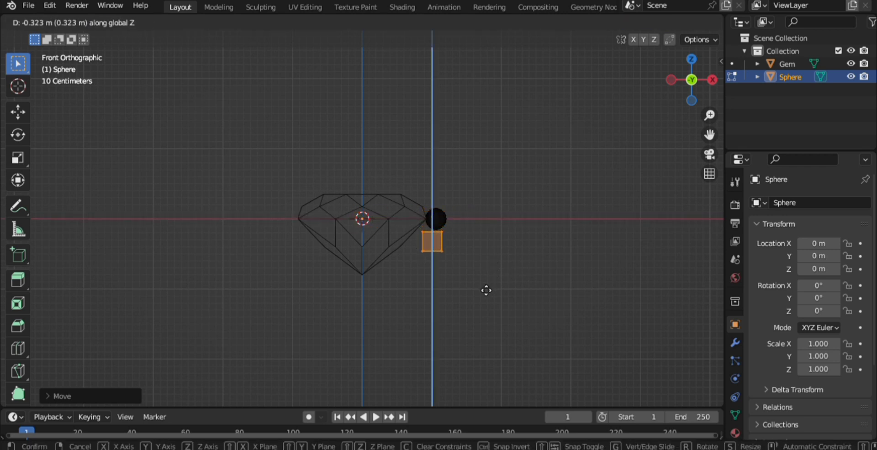
click(487, 286)
key(g)
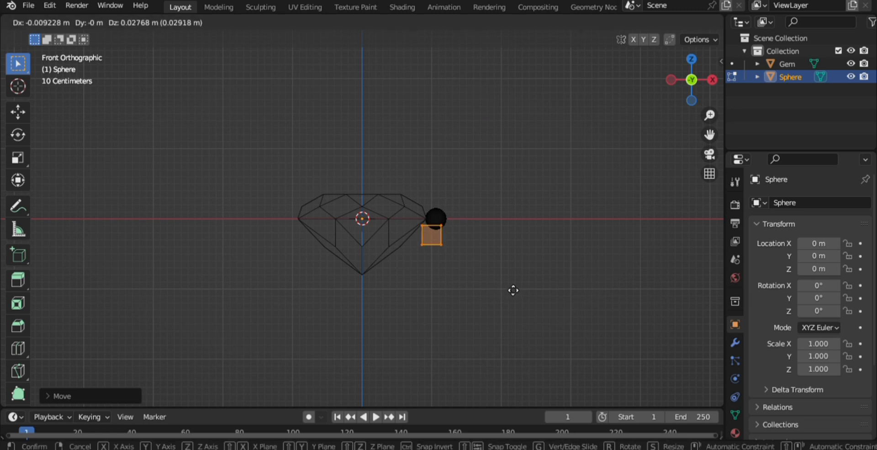
click(510, 289)
key(r)
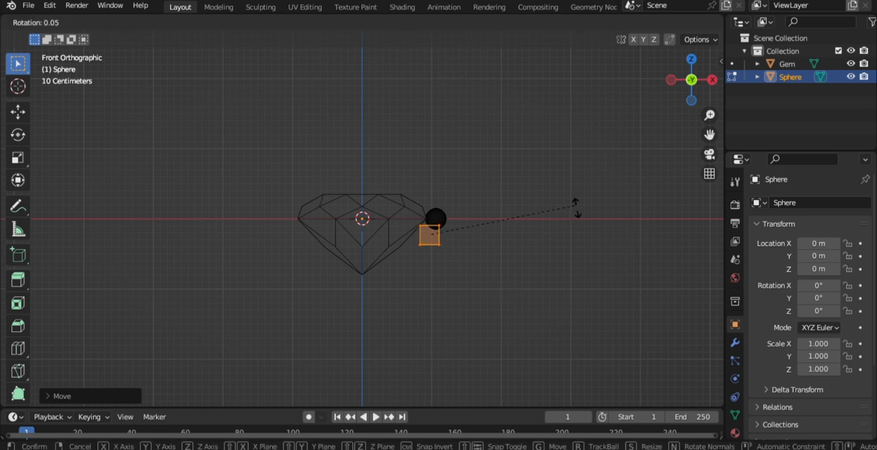
click(552, 286)
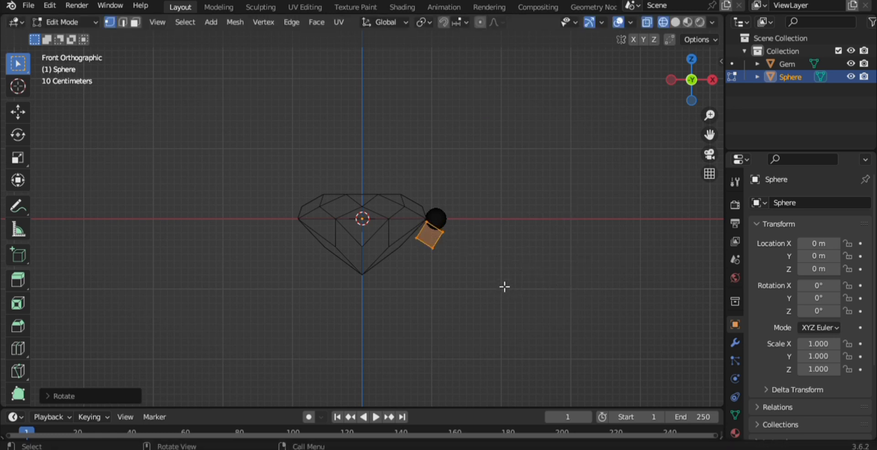
key(g)
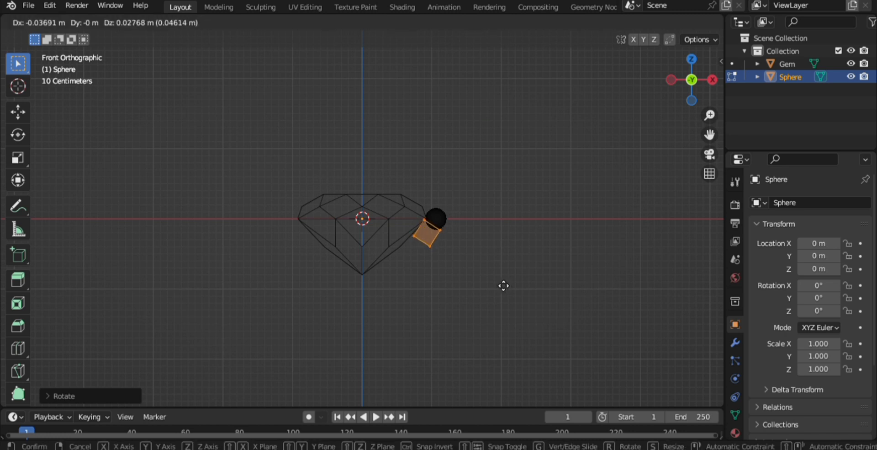
click(504, 285)
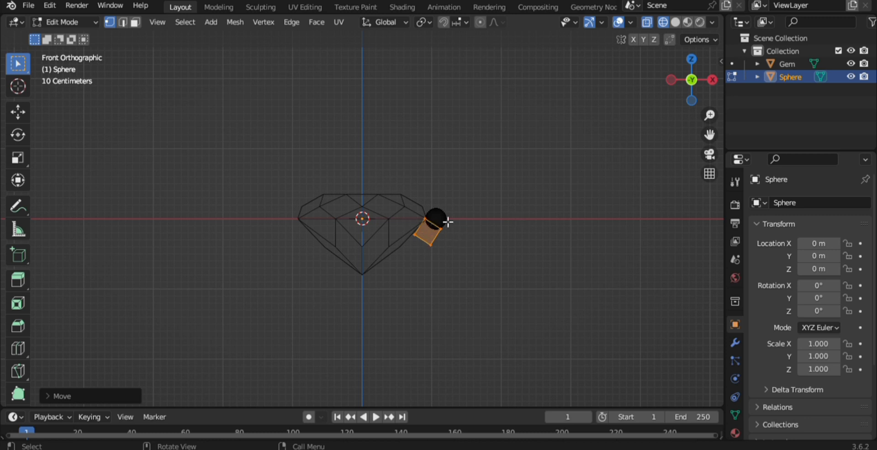
- Select the four vertices of the cube's lower end face, facing away from the sphere
scroll(467, 254, up, 2)
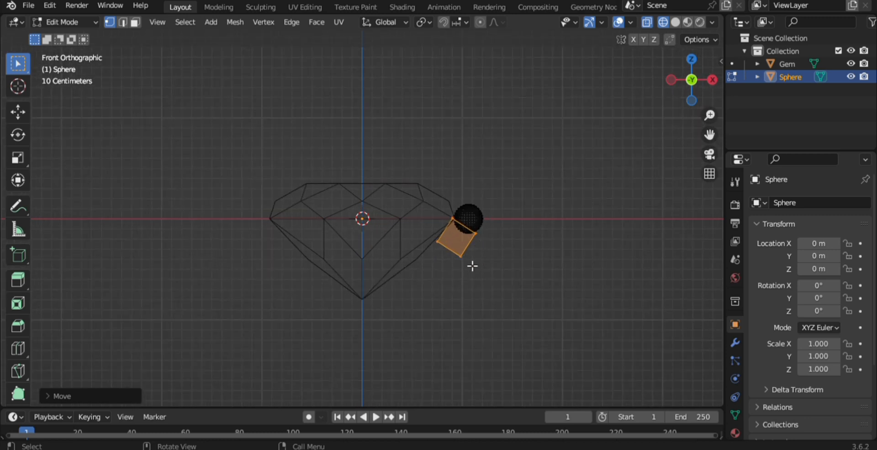
drag(461, 298, 421, 236)
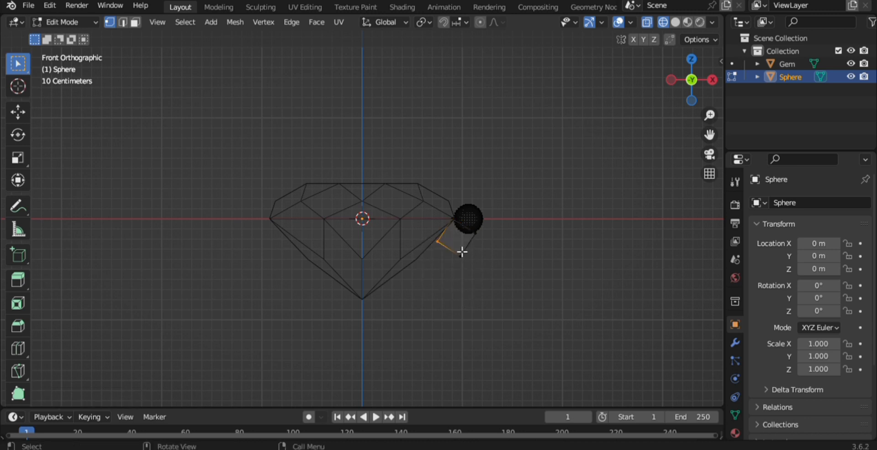
shift+click(462, 255)
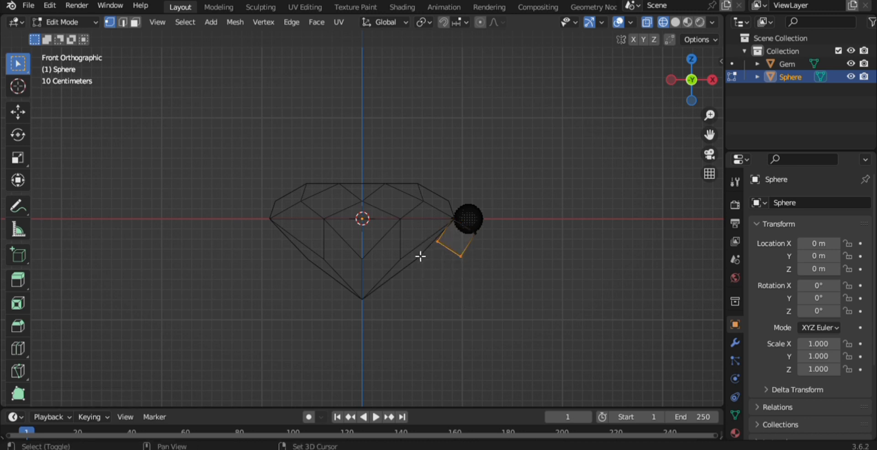
middle_drag(453, 297, 488, 232)
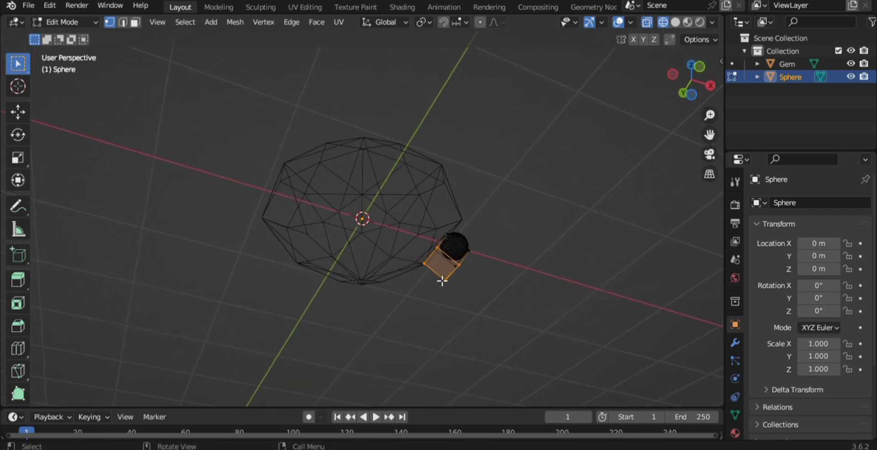
key(KP_1)
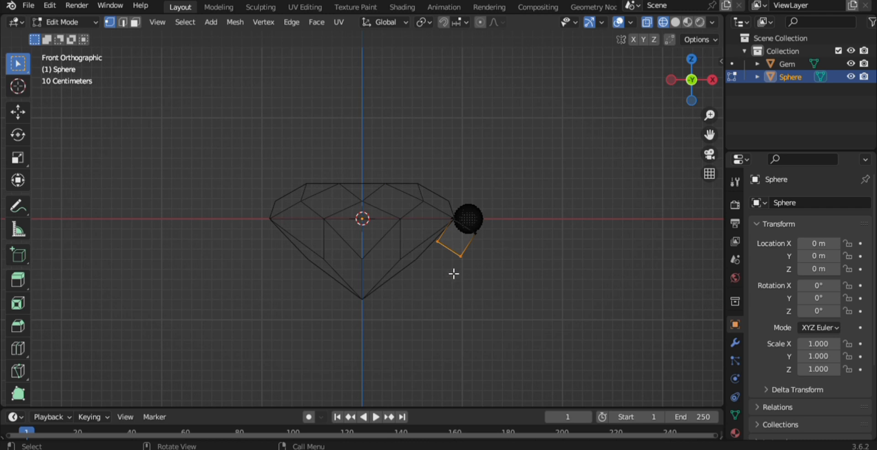
- Try extruding the cube's lower face along the gem's side and shrinking its end to about 0.68
key(e)
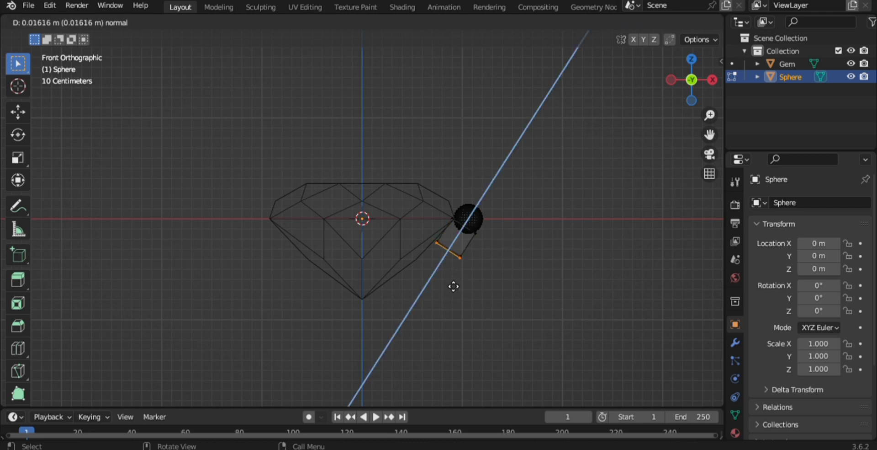
click(428, 303)
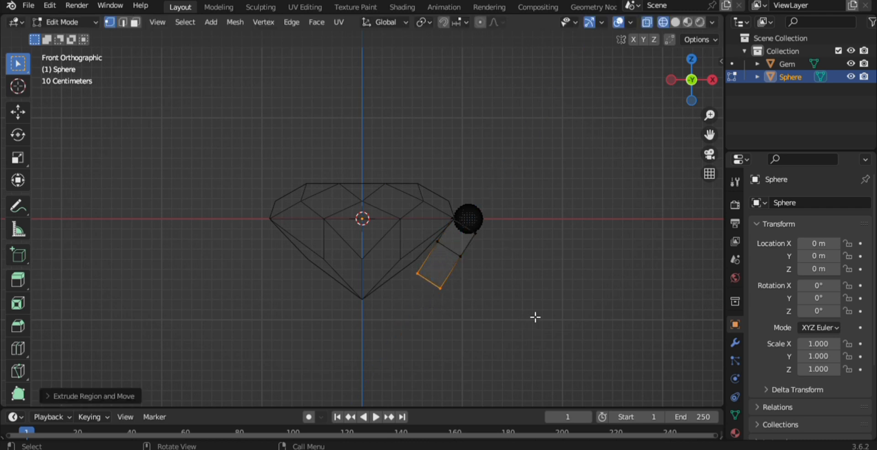
key(g)
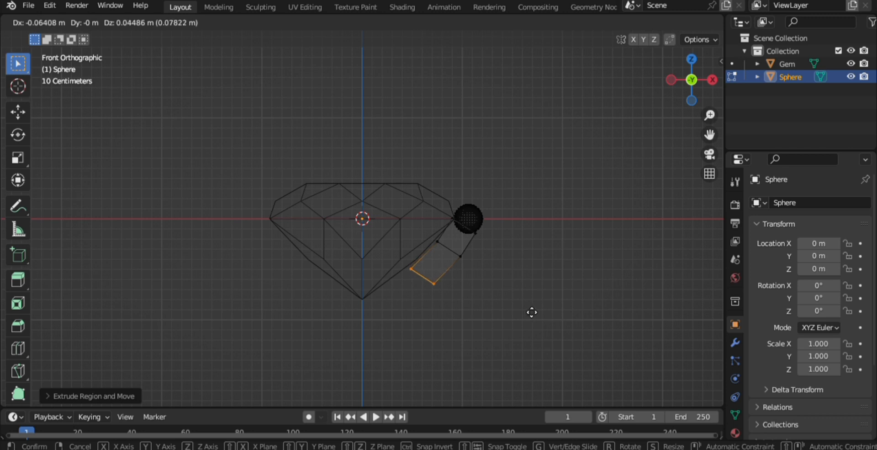
click(532, 311)
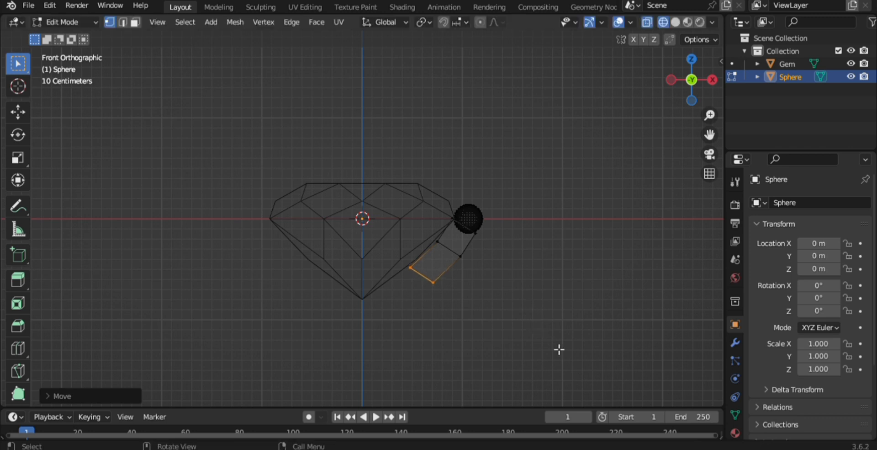
key(s)
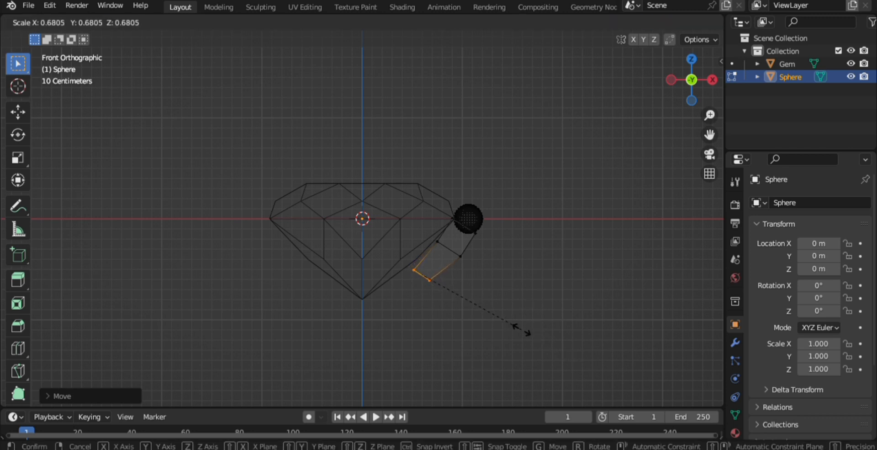
click(527, 336)
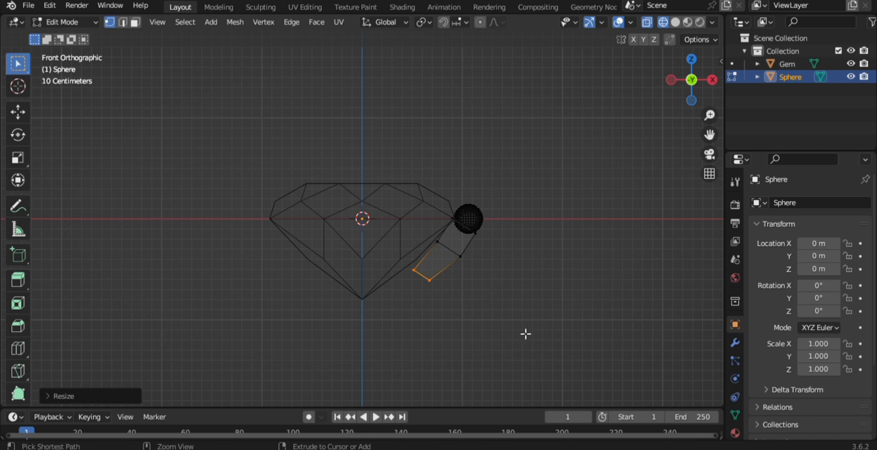
key(ctrl+z)
key(ctrl+z)
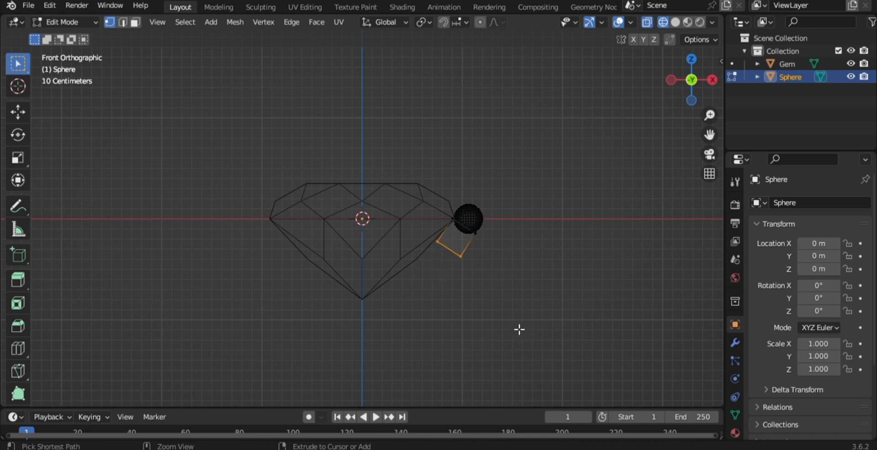
- Scale the cube's lower face to about 0.79, shift it against the gem's side, and rotate it to follow the slope
key(s)
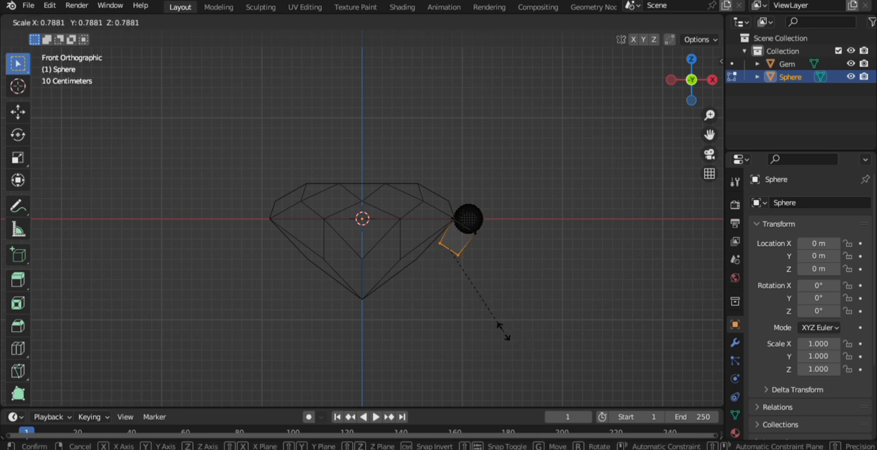
click(509, 336)
key(g)
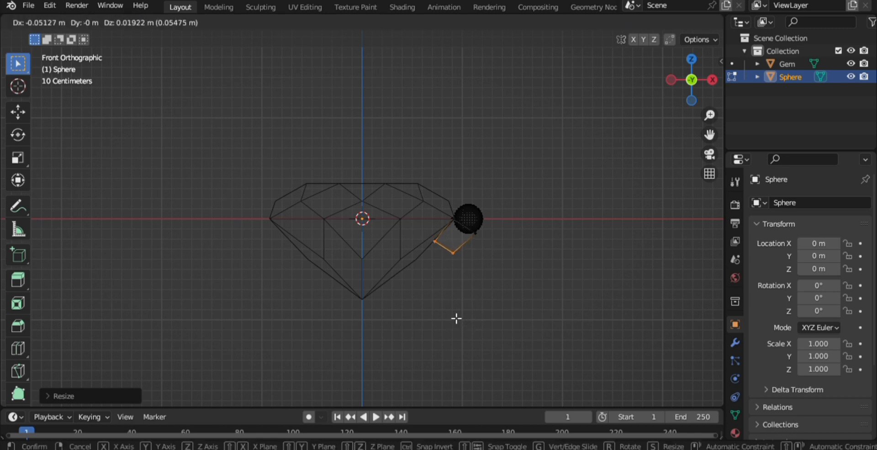
click(456, 319)
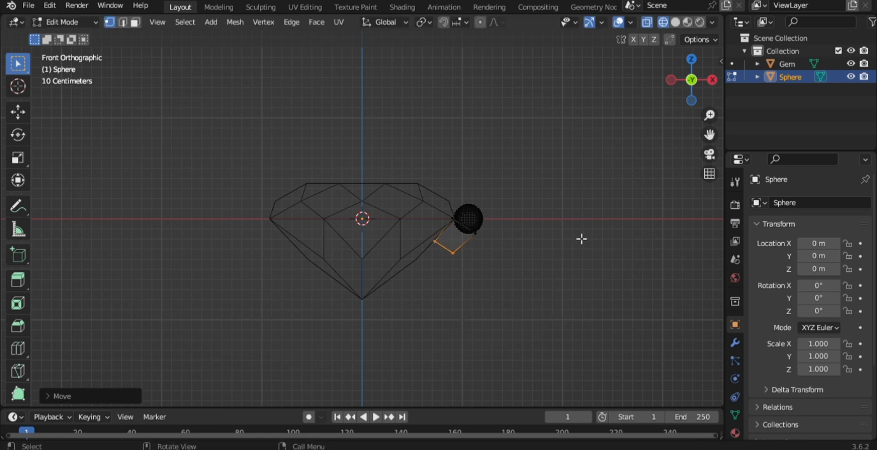
key(r)
click(578, 267)
- Extrude the lower face about 0.3 m along the gem's side and rotate the new end to match the slope
key(e)
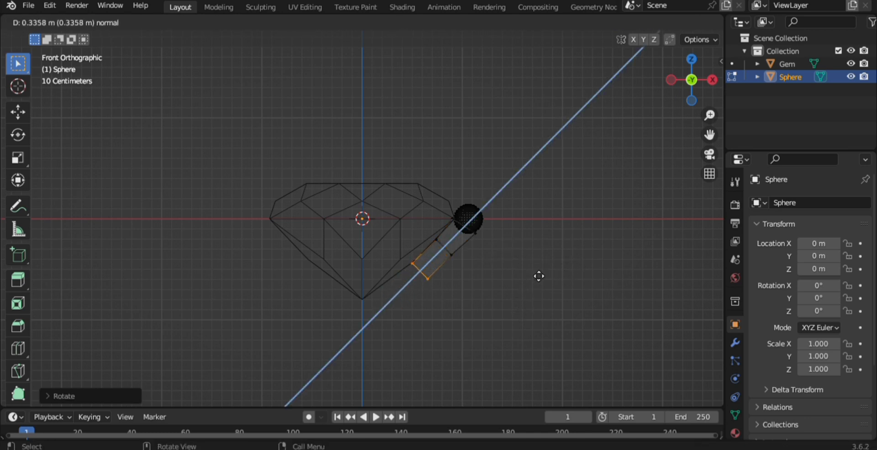
click(540, 276)
key(r)
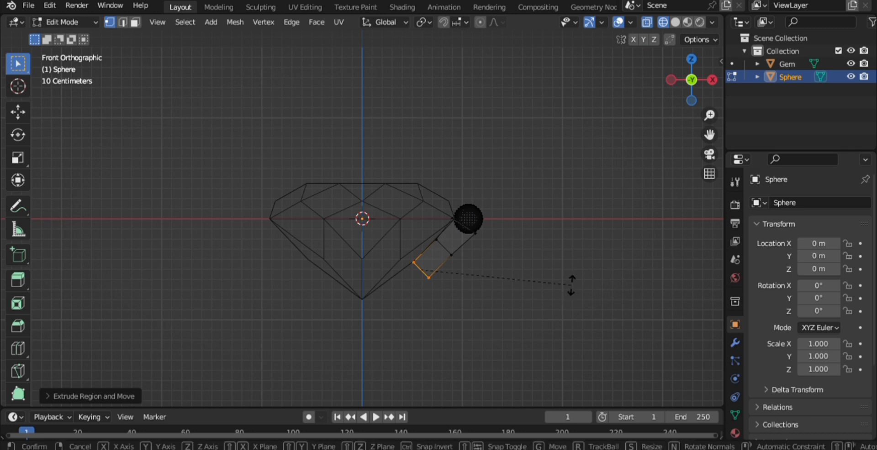
click(567, 300)
- Extrude the prong's end face down to the gem's bottom tip and move it flush against the tip
key(e)
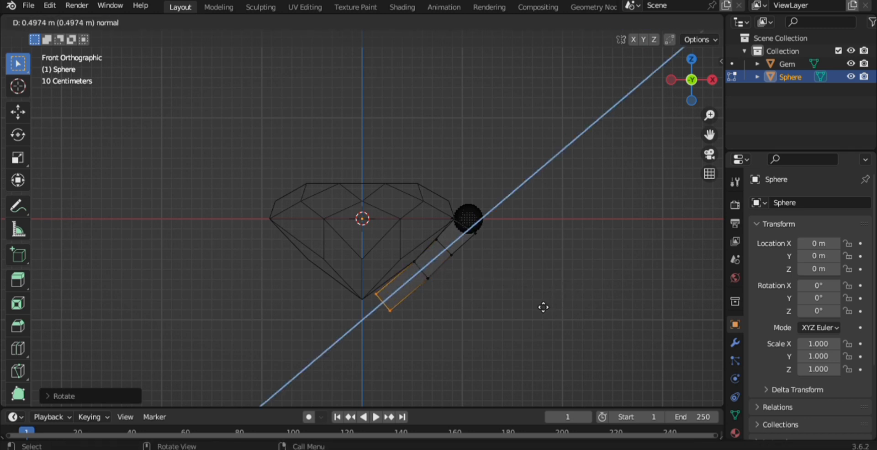
click(535, 310)
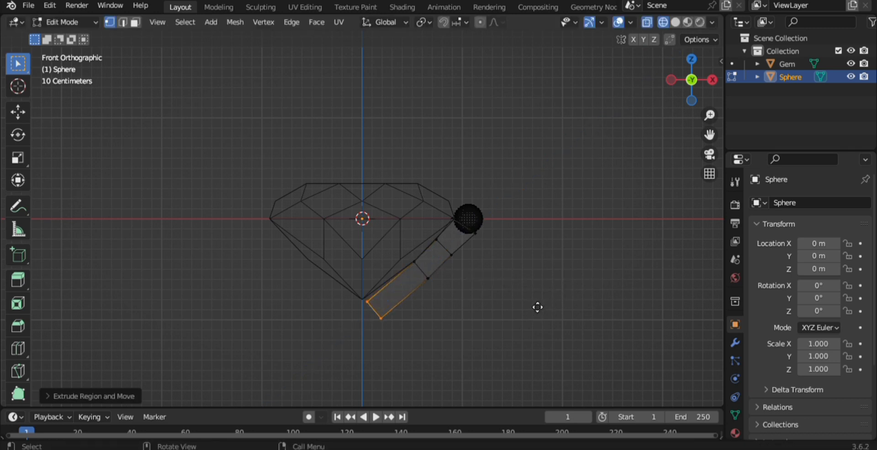
key(g)
click(535, 305)
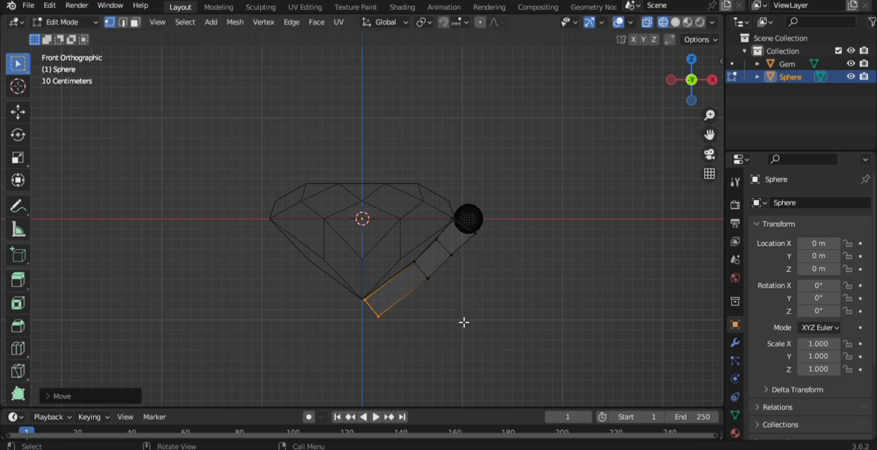
- Examine the prong against the gem in solid shading, and return to the front wireframe view
key(z)
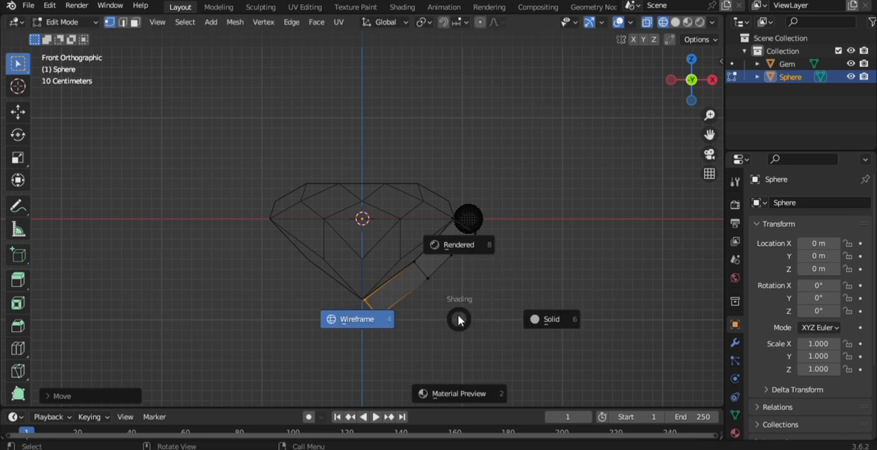
click(503, 311)
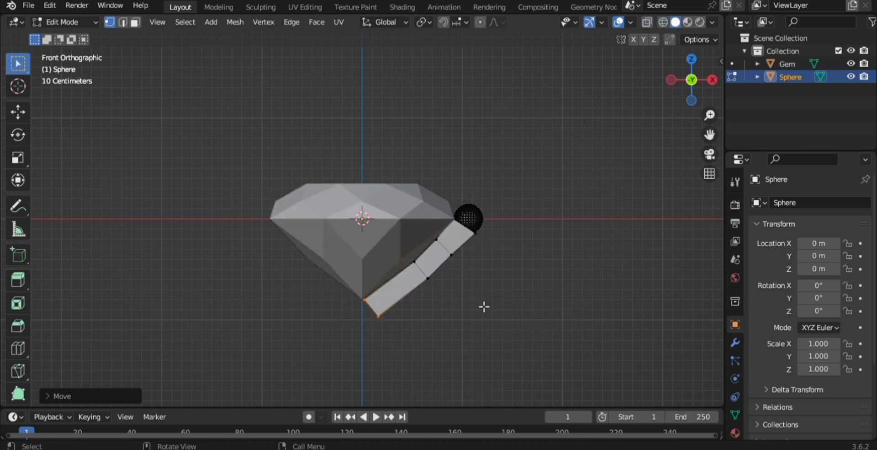
key(Tab)
mouse_move(515, 293)
middle_down()
mouse_move(320, 276)
mouse_move(462, 282)
mouse_move(444, 272)
middle_up()
key(Tab)
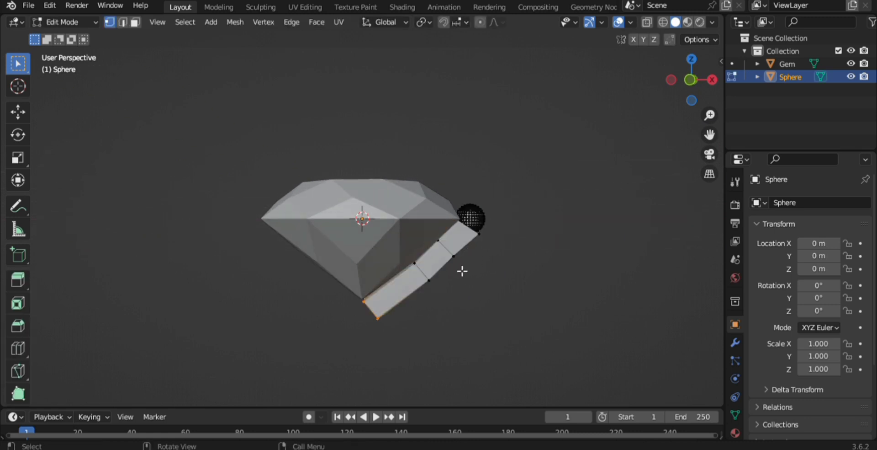
key(KP_1)
key(z)
key(4)
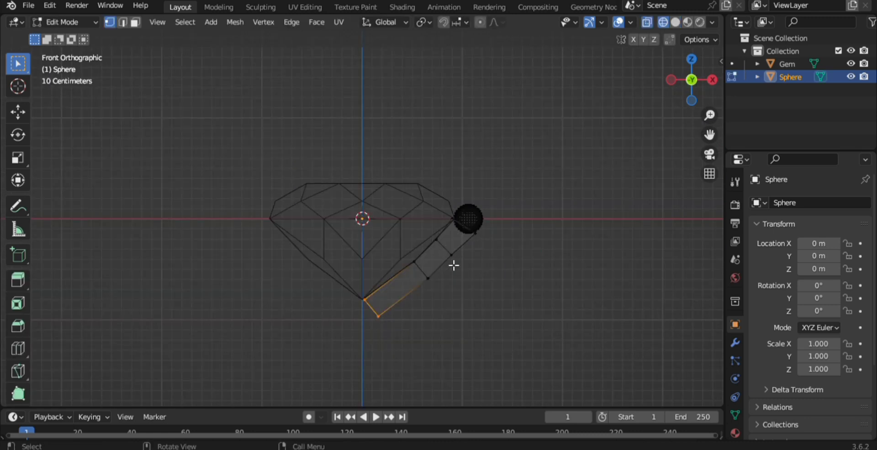
- Flatten the sphere's top by lowering its uppermost vertices about 0.04 m along Z with proportional editing at a size of about 0.35 m
scroll(454, 266, up, 2)
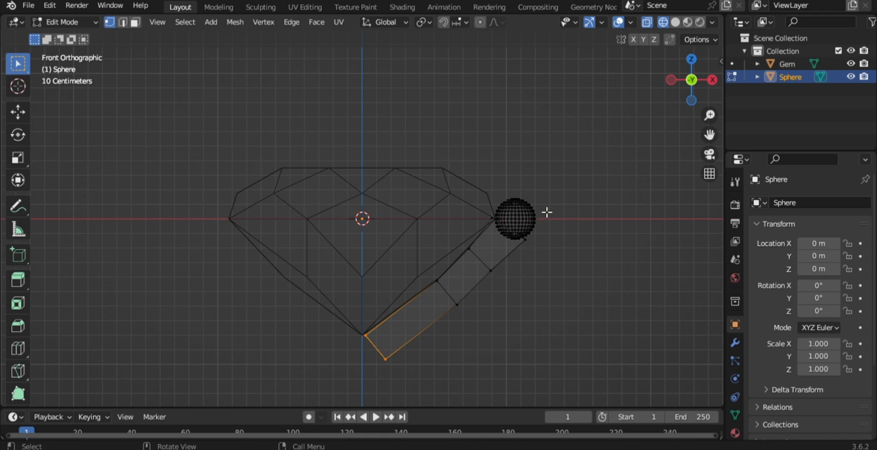
drag(477, 164, 579, 207)
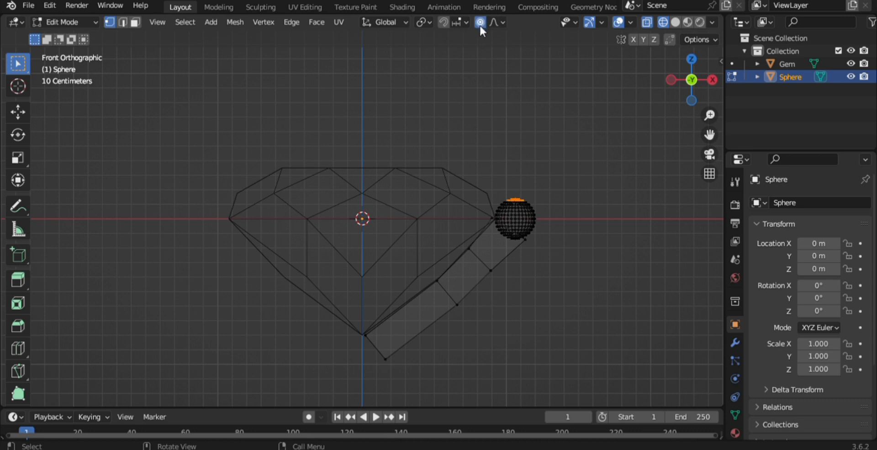
key(g)
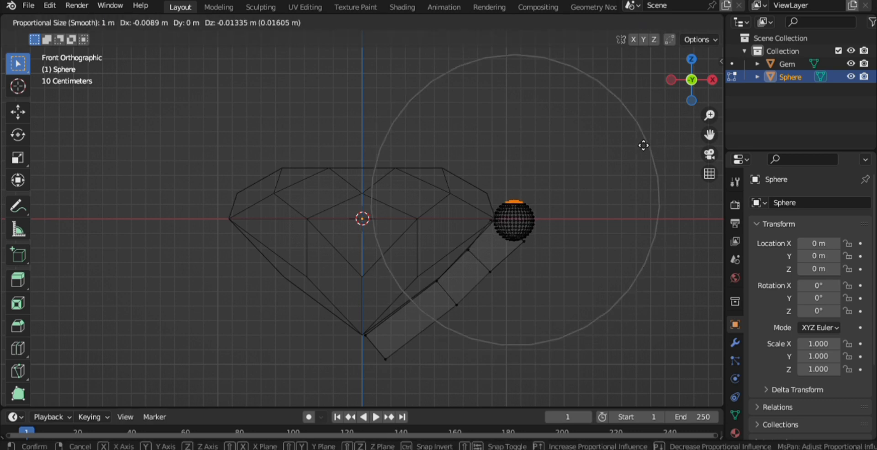
scroll(645, 145, up, 6)
scroll(646, 146, up, 5)
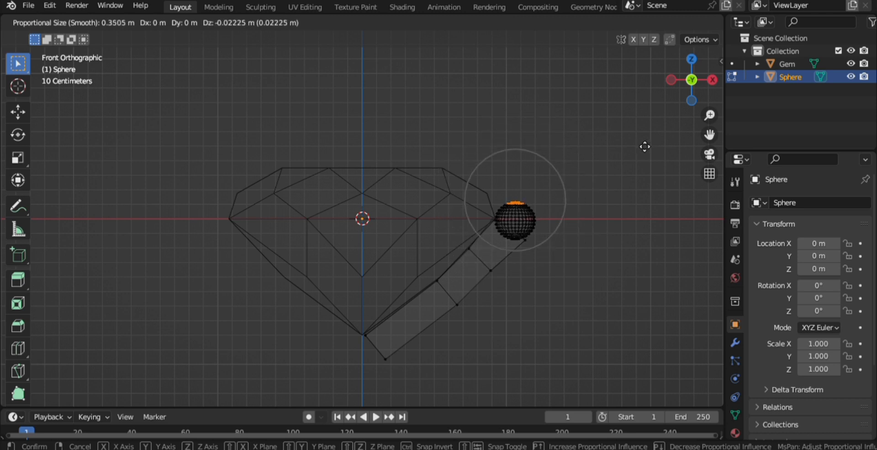
key(z)
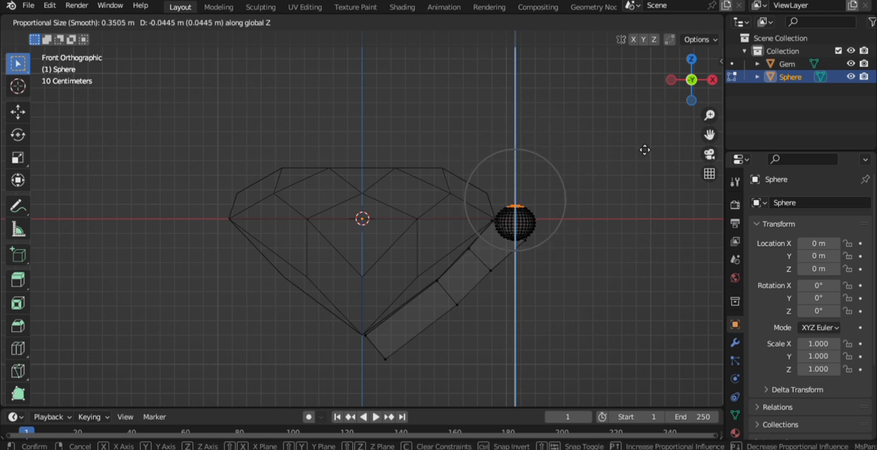
click(645, 148)
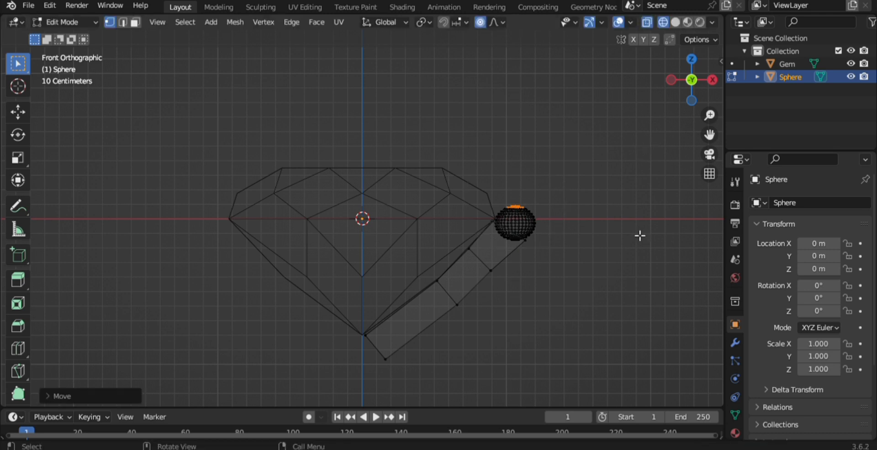
- Turn off proportional editing and move the prong's outer top corner vertex on the +Y side about 0.02 m inward under the sphere
middle_drag(640, 235, 420, 268)
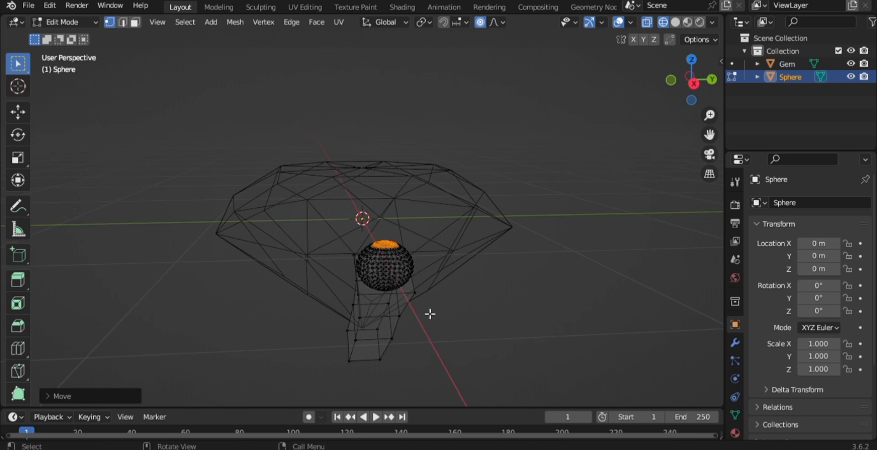
click(421, 303)
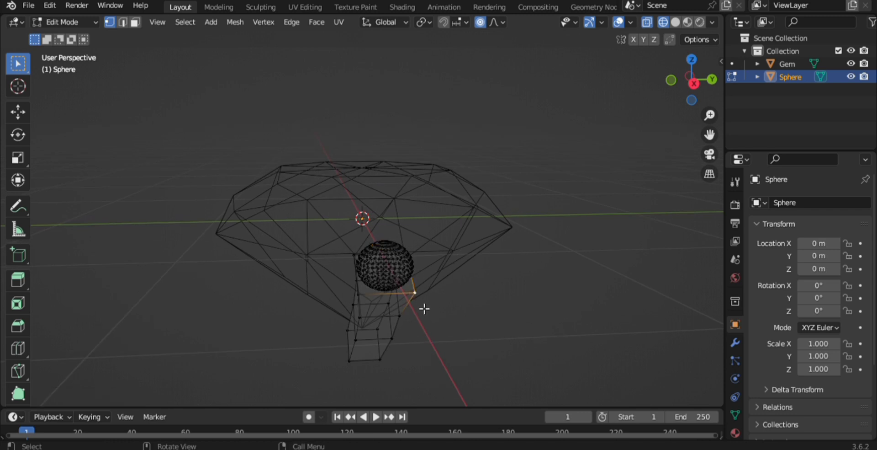
key(KP_7)
scroll(487, 302, up, 3)
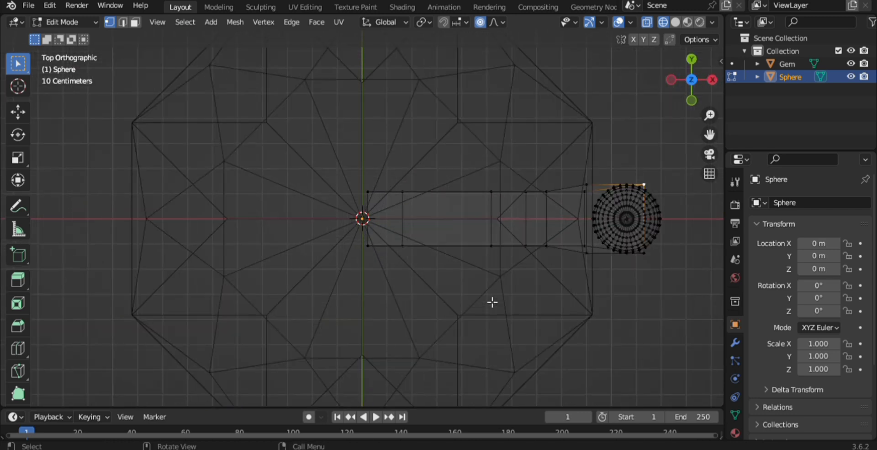
shift+middle_drag(492, 299, 251, 259)
key(g)
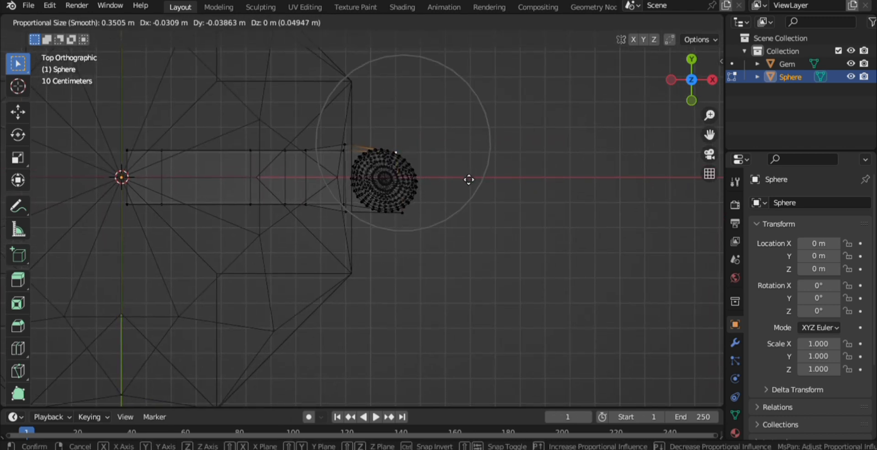
right_click(476, 173)
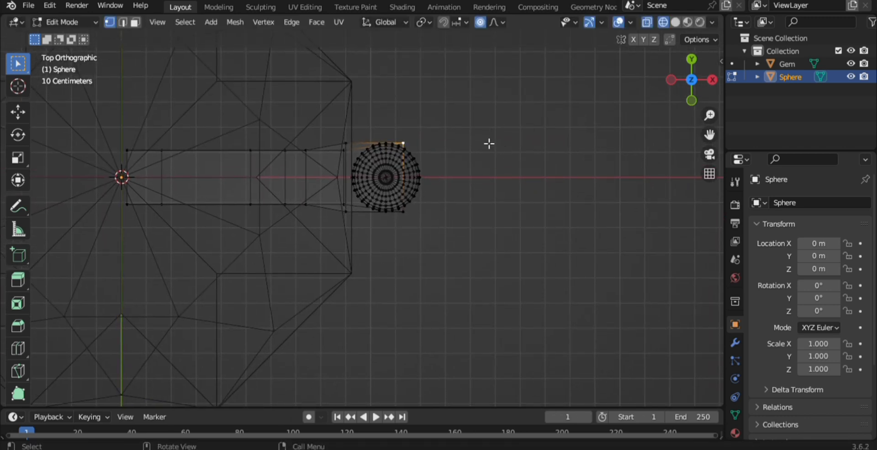
click(480, 24)
key(g)
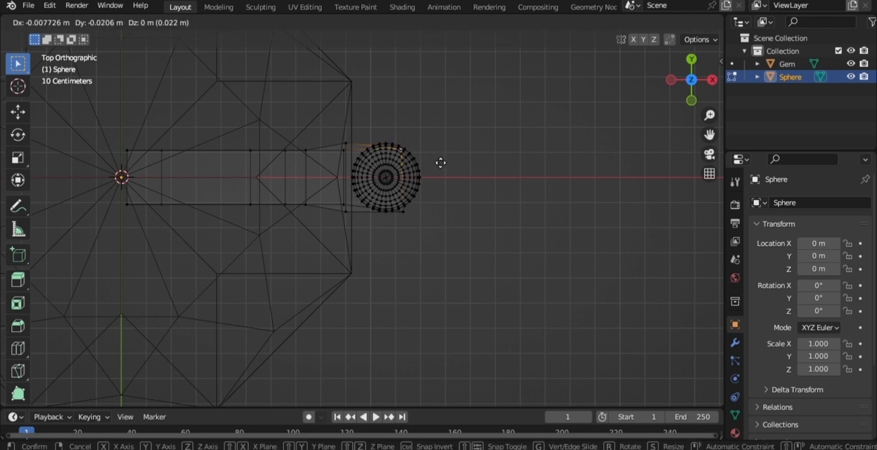
click(443, 162)
- Raise the prong's outer top corner vertex on the -Y side up into the underside of the sphere
middle_drag(406, 184, 435, 225)
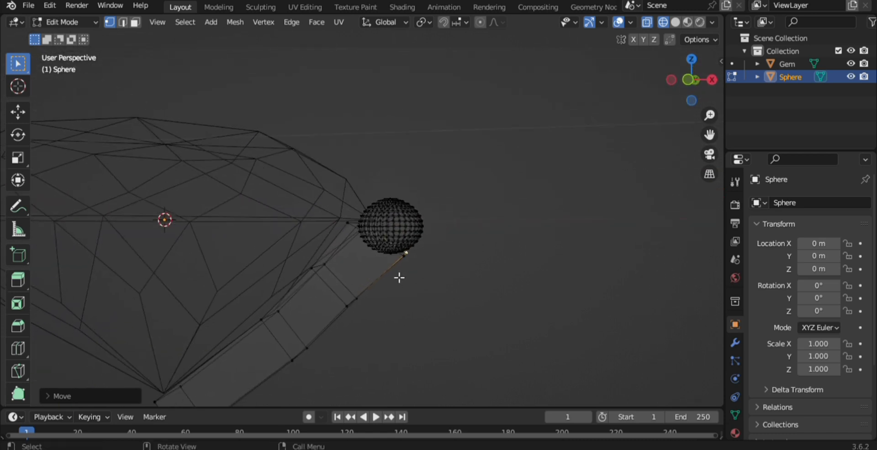
click(405, 265)
key(g)
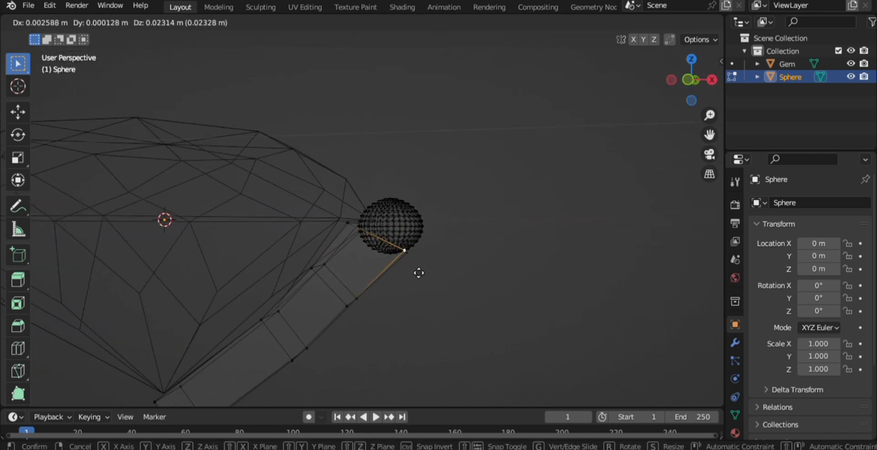
click(426, 268)
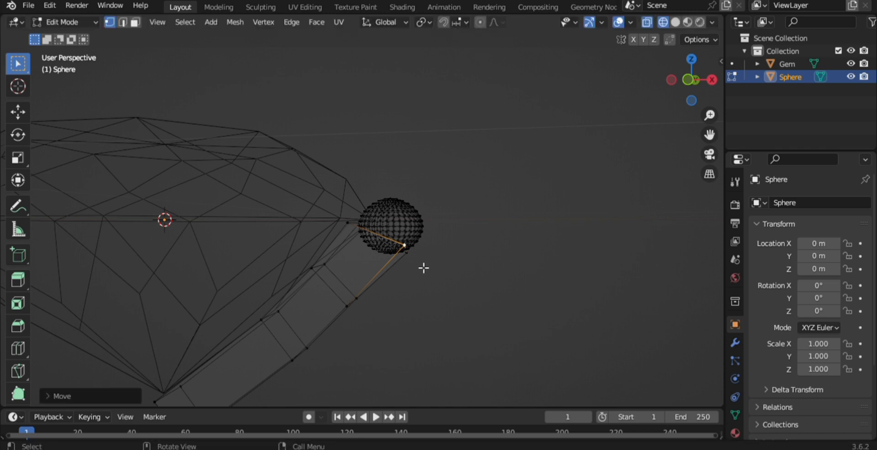
- Raise the outer top corner vertex on the prong's +Y side until it tucks into the sphere
middle_drag(424, 268, 447, 270)
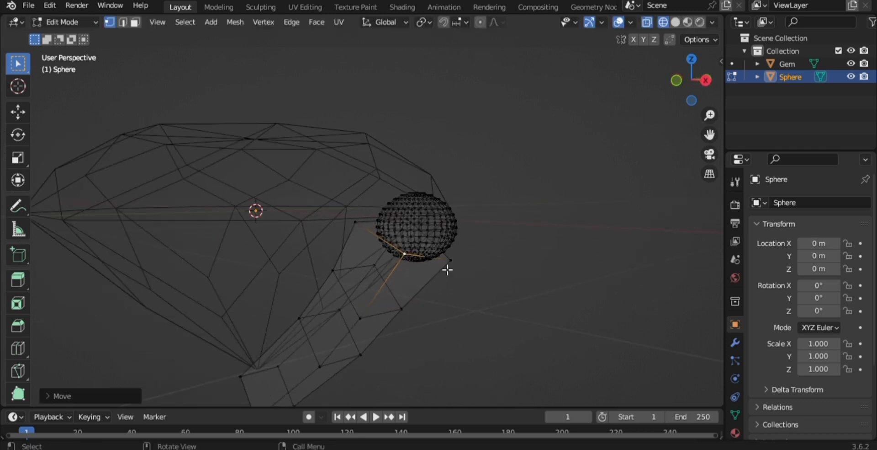
click(453, 270)
click(459, 268)
key(g)
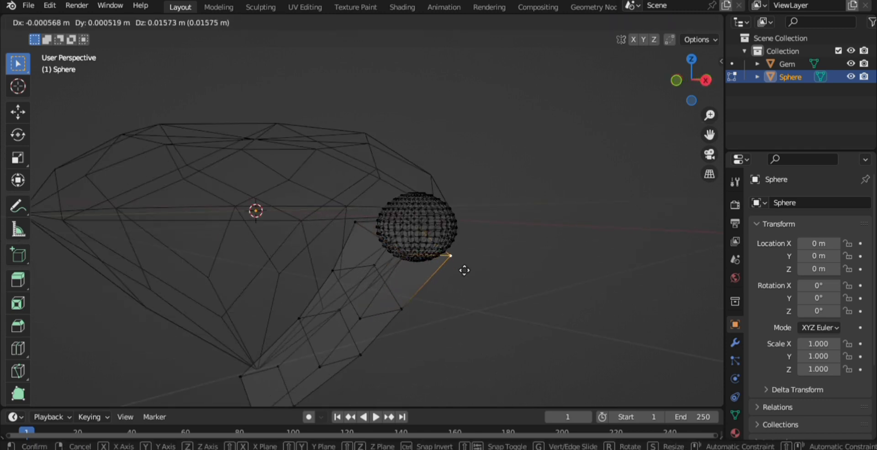
click(461, 261)
- Move the prong's inner top corner vertex on the +Y side outward to the edge of the sphere
middle_drag(485, 255, 334, 248)
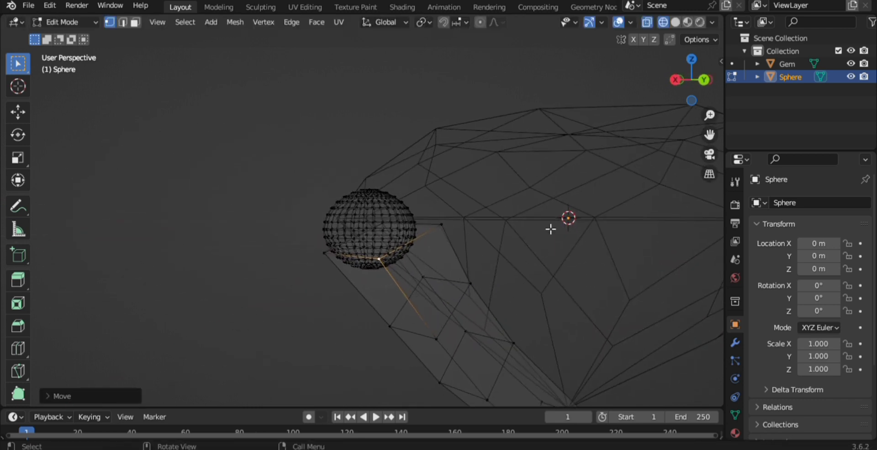
click(447, 229)
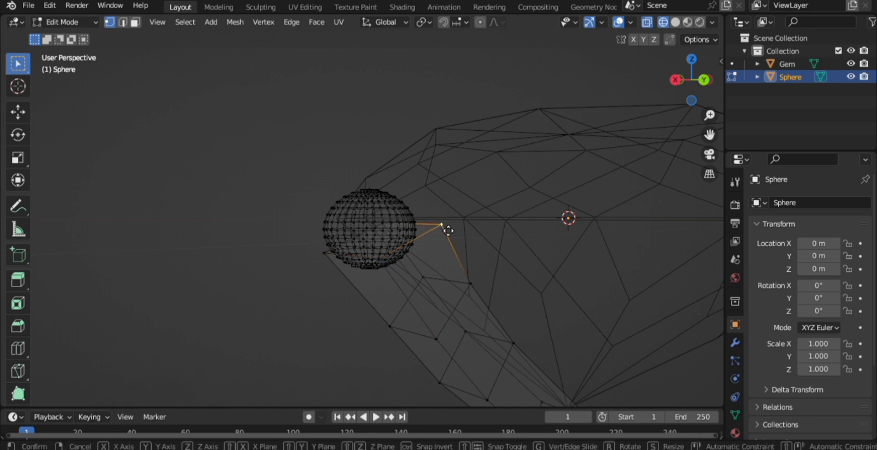
key(g)
click(421, 228)
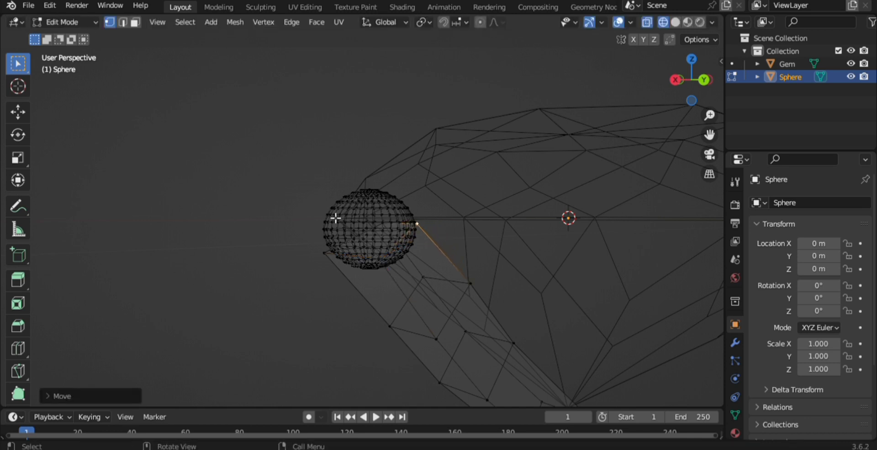
- Move the inner top corner vertex on the prong's -Y side toward the sphere, away from the gem
middle_drag(336, 218, 15, 35)
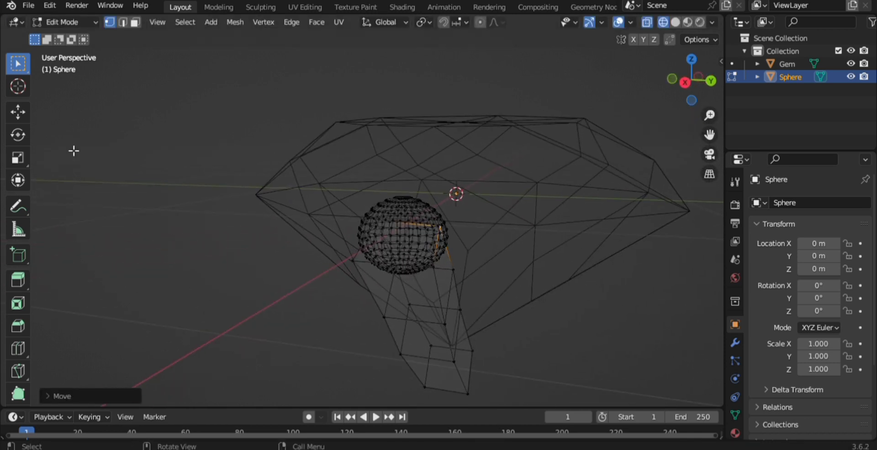
middle_drag(261, 195, 362, 222)
click(357, 213)
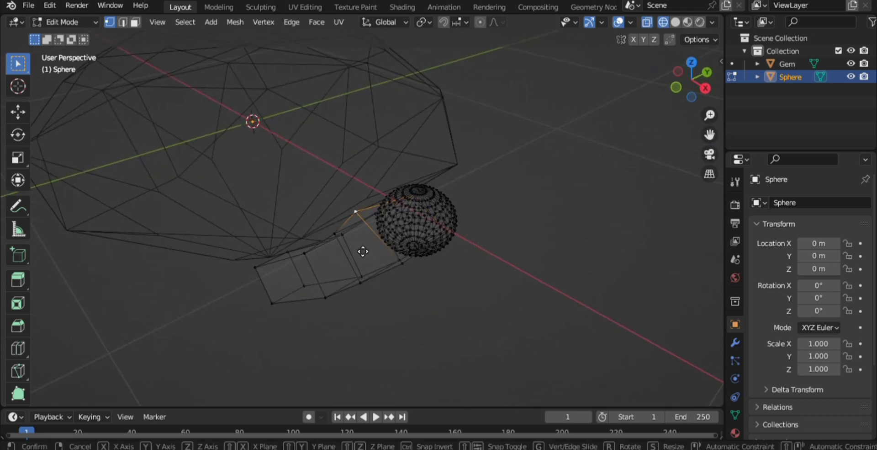
key(g)
click(375, 242)
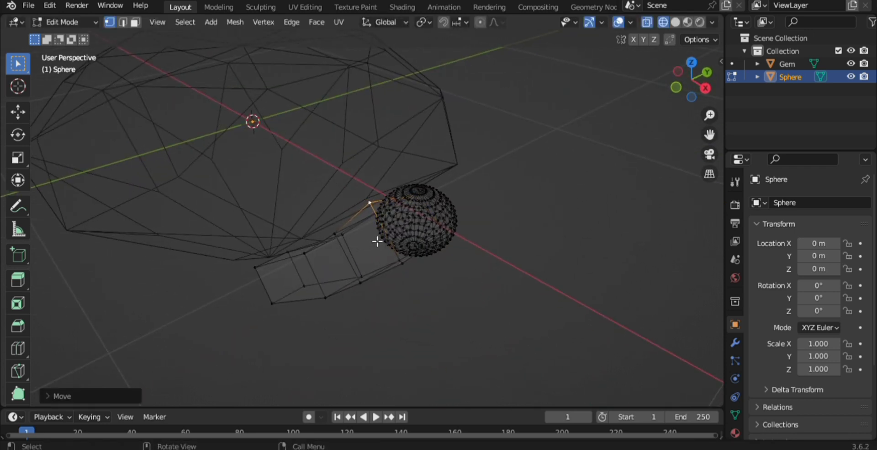
- Narrow the prong's lower end by moving its outer end vertices up and inward toward the gem's bottom tip in front view
scroll(376, 240, down, 3)
key(KP_1)
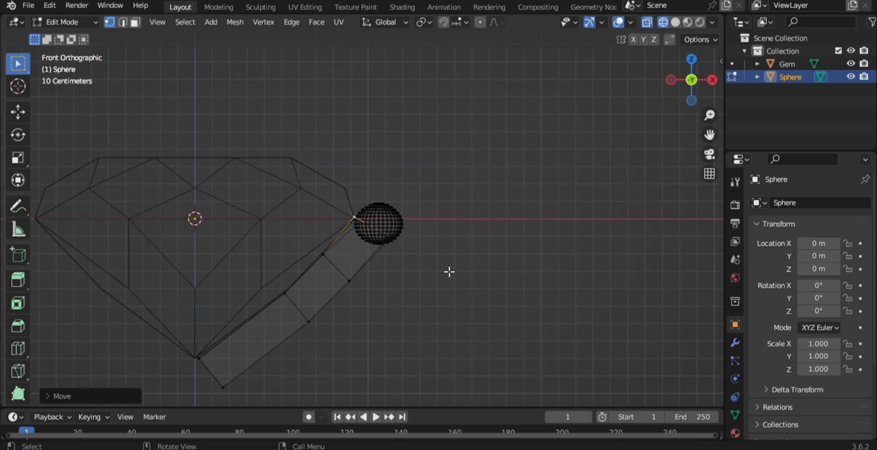
scroll(439, 280, down, 2)
shift+middle_drag(427, 280, 541, 257)
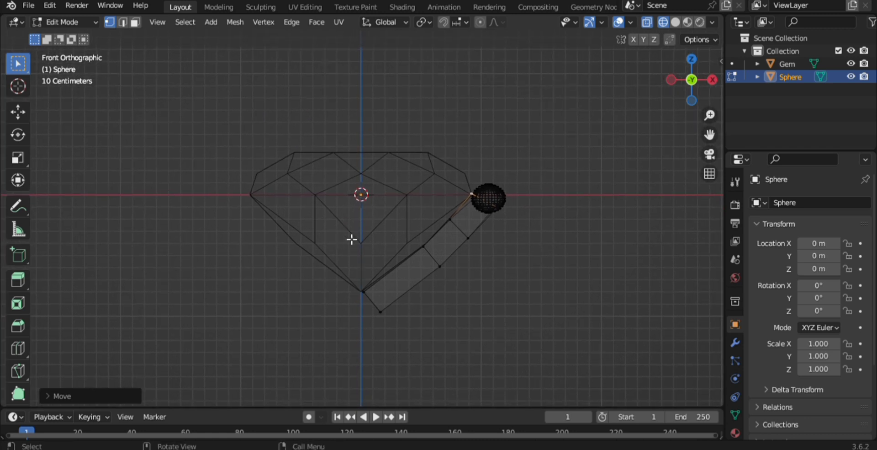
drag(411, 301, 346, 336)
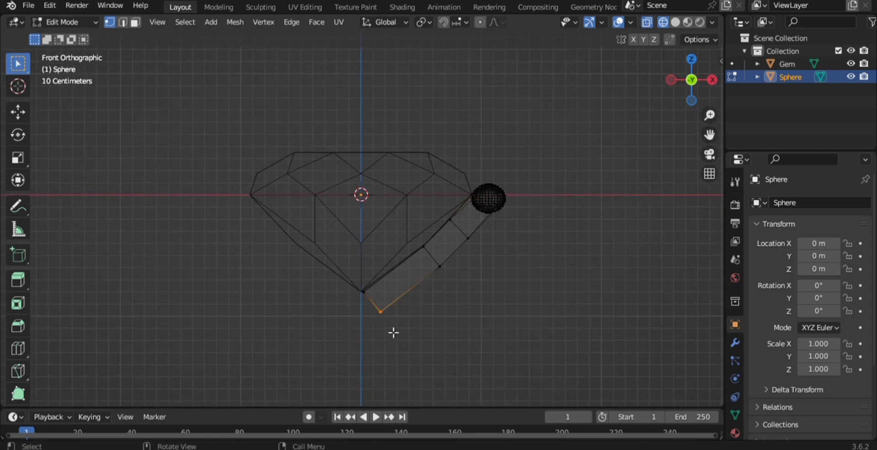
key(g)
click(384, 327)
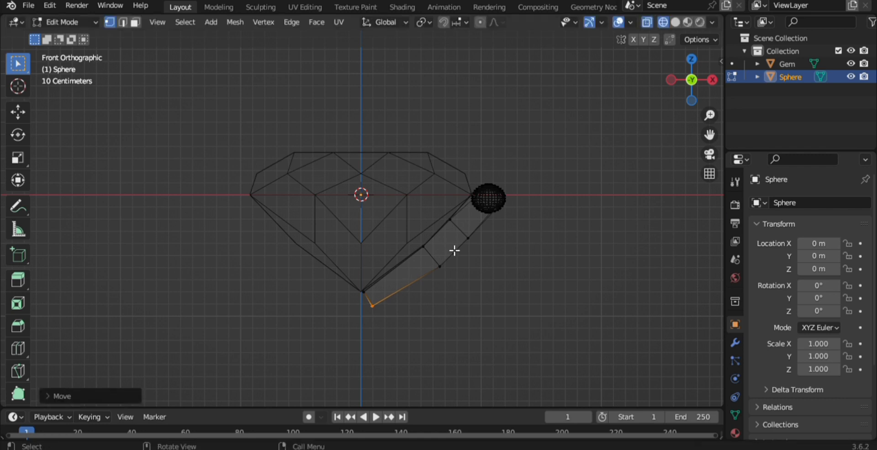
- Slim the middle of the prong by moving the outer vertices of its two intermediate edge loops up and inward toward the gem
drag(468, 249, 428, 296)
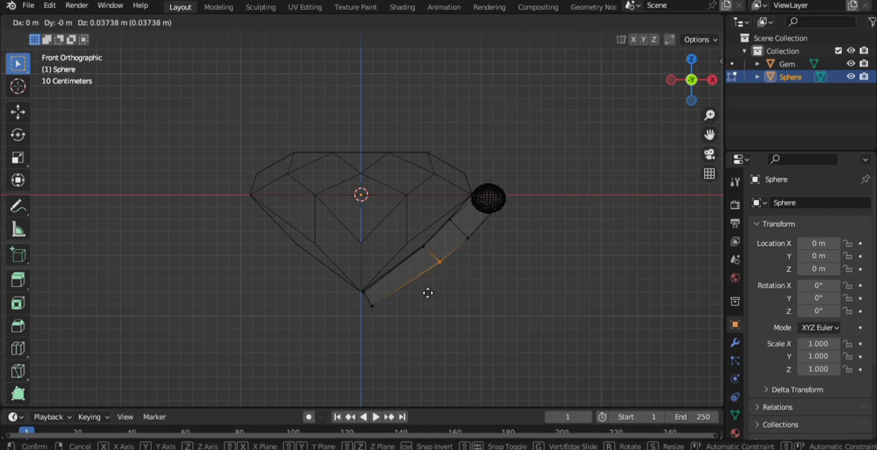
click(424, 289)
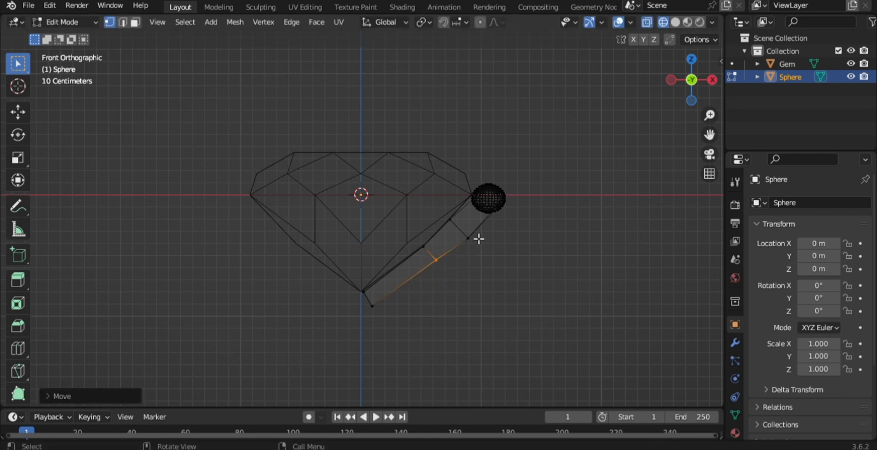
drag(477, 229, 458, 252)
key(g)
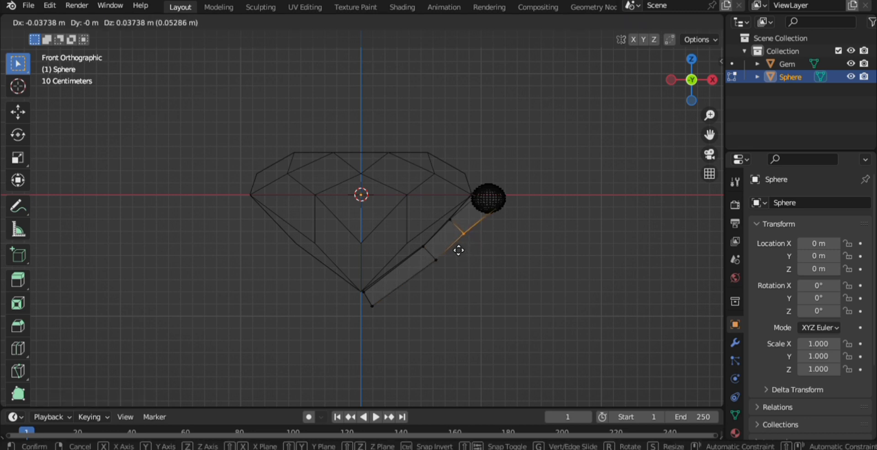
click(458, 250)
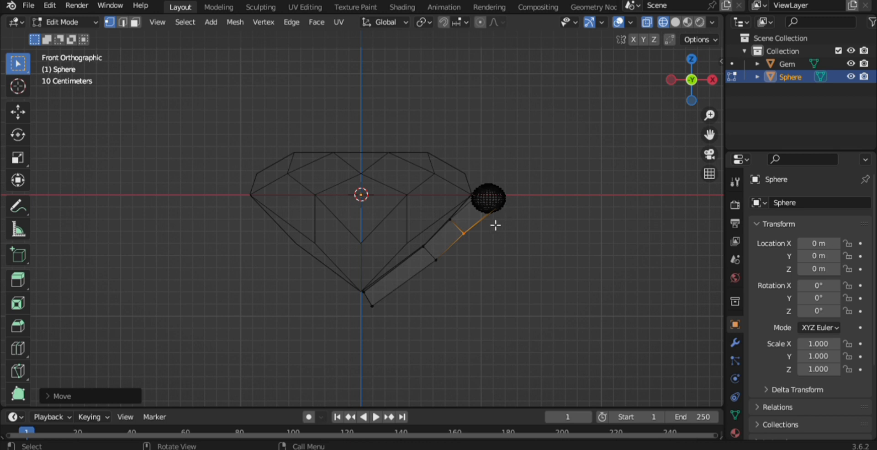
- Switch to solid shading and move the protruding outer corner vertex on the prong's -Y side into the sphere
key(z)
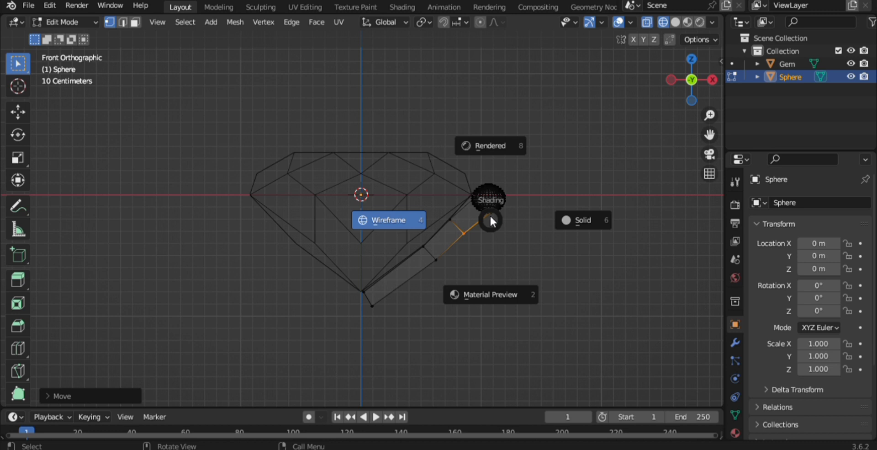
key(6)
mouse_move(491, 216)
middle_down()
mouse_move(390, 367)
mouse_move(508, 198)
mouse_move(451, 217)
mouse_move(303, 192)
mouse_move(361, 202)
mouse_move(324, 210)
middle_up()
scroll(336, 211, up, 5)
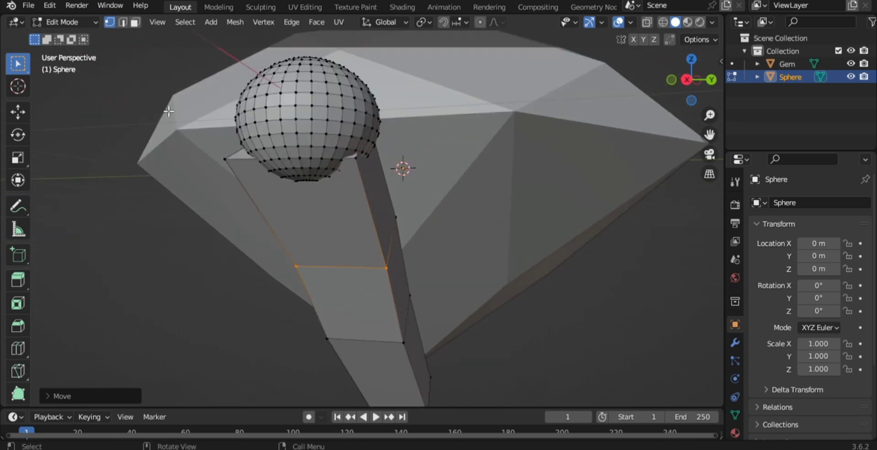
click(231, 166)
key(g)
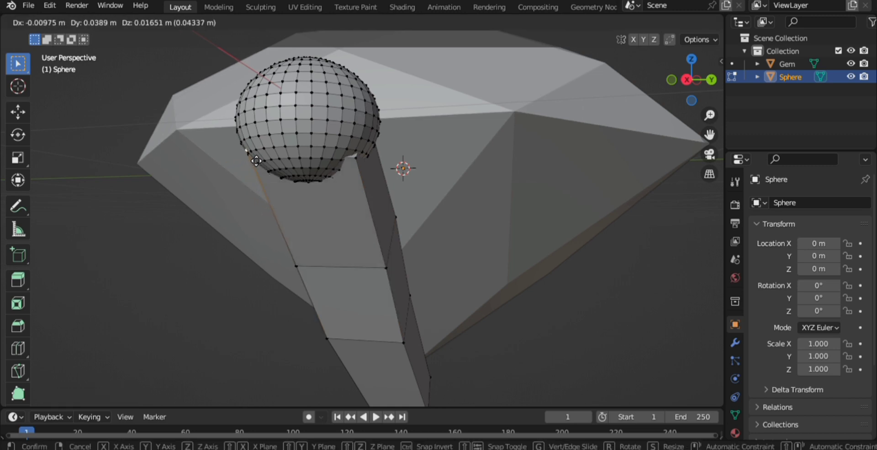
click(232, 149)
- Return the prong to Object Mode in front view and add a cube empty at the world origin
middle_drag(231, 149, 299, 176)
scroll(299, 176, down, 2)
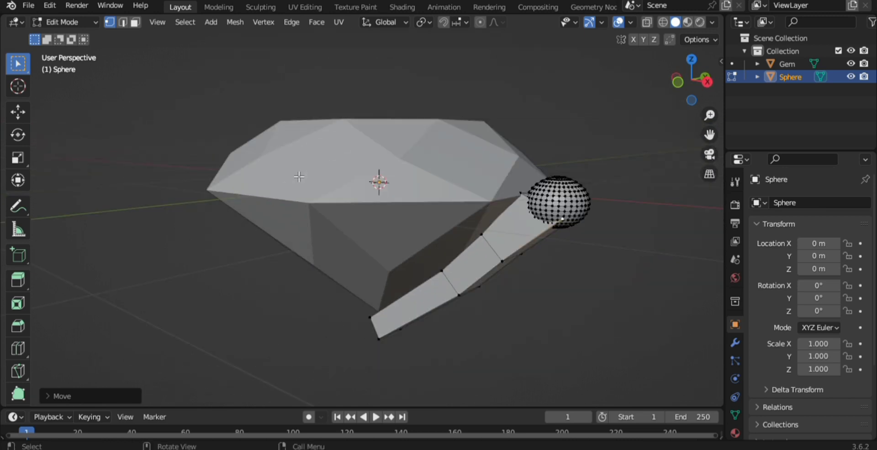
key(KP_1)
scroll(514, 248, down, 3)
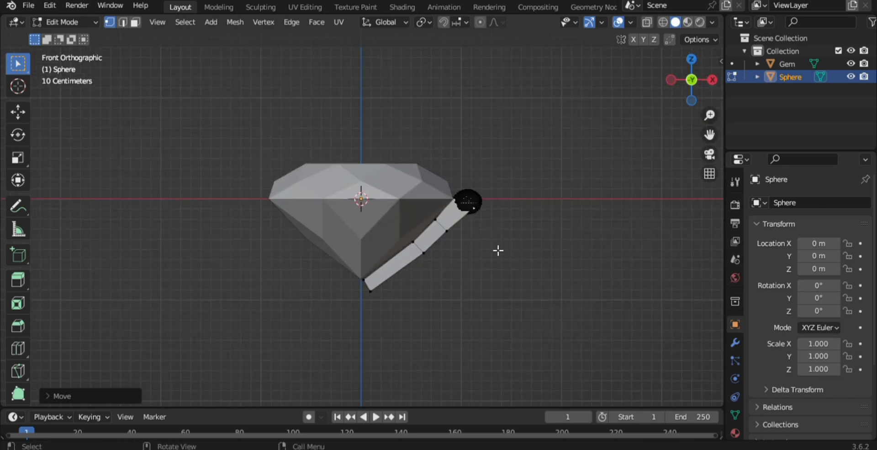
key(Tab)
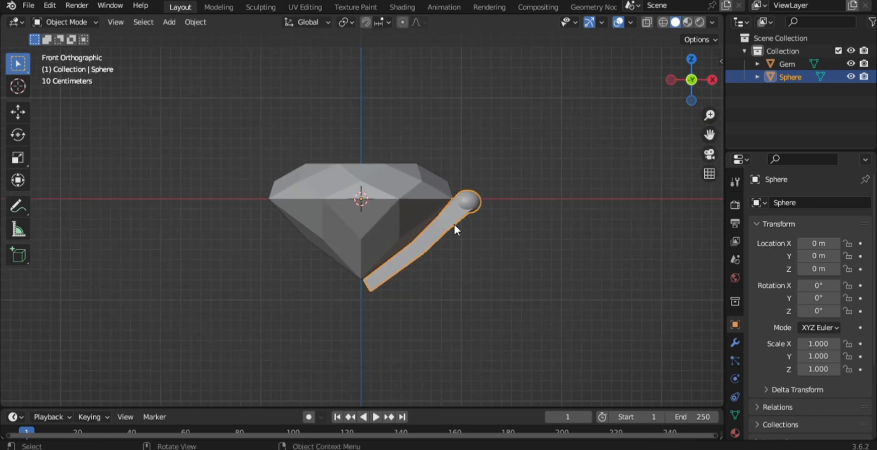
click(736, 343)
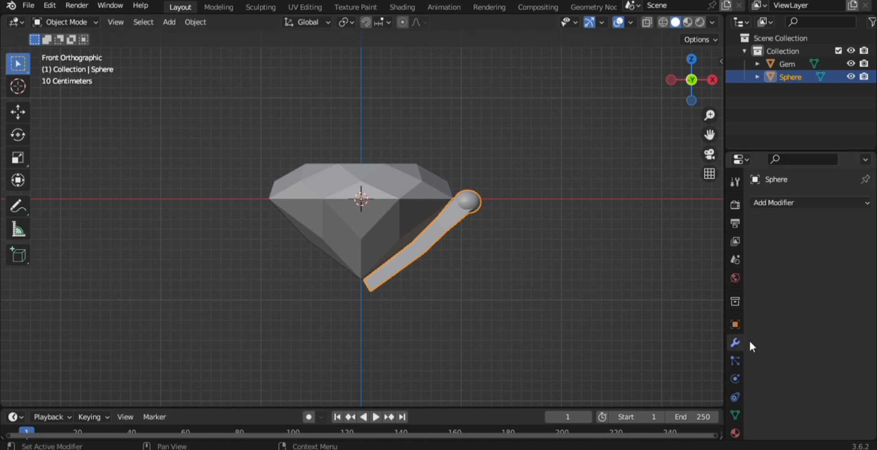
key(shift+a)
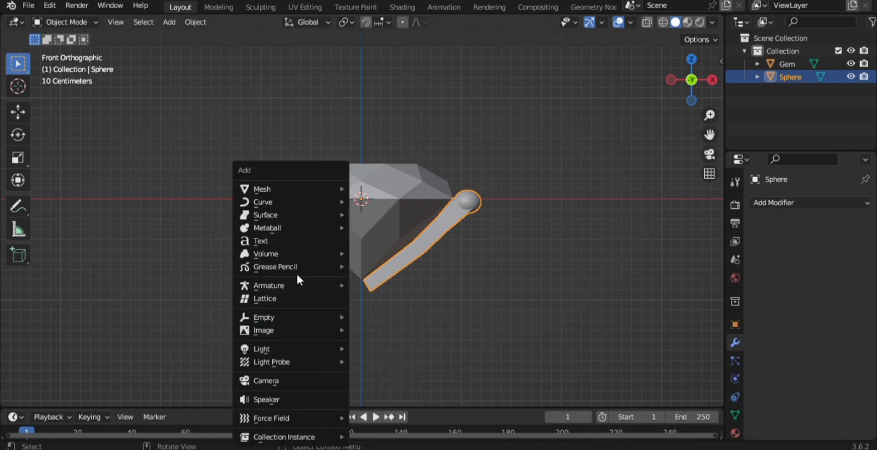
mouse_move(291, 320)
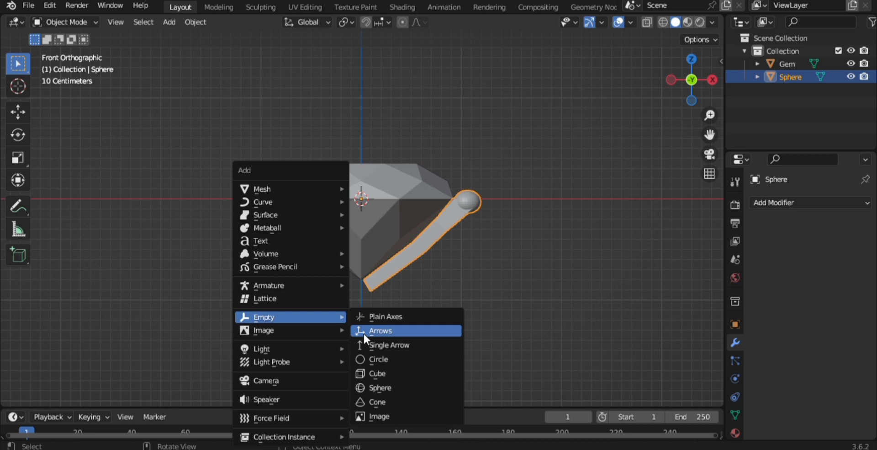
click(375, 374)
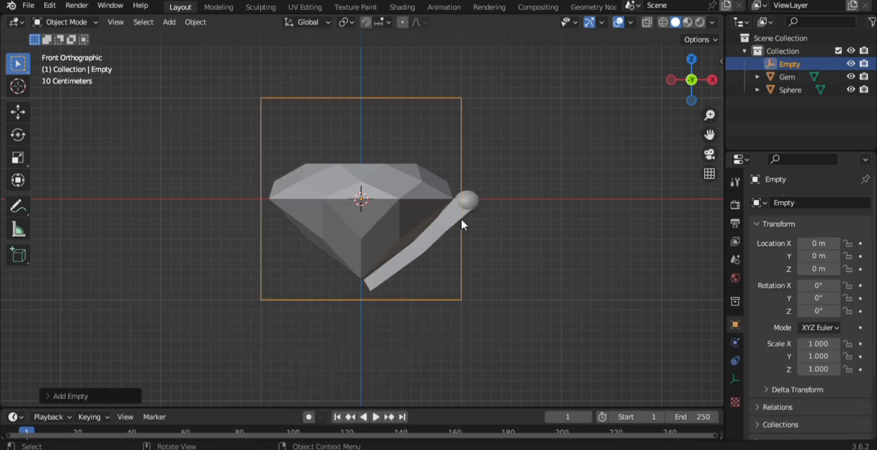
- Add an Array modifier to the prong and set its relative offset X factor to 0
click(420, 243)
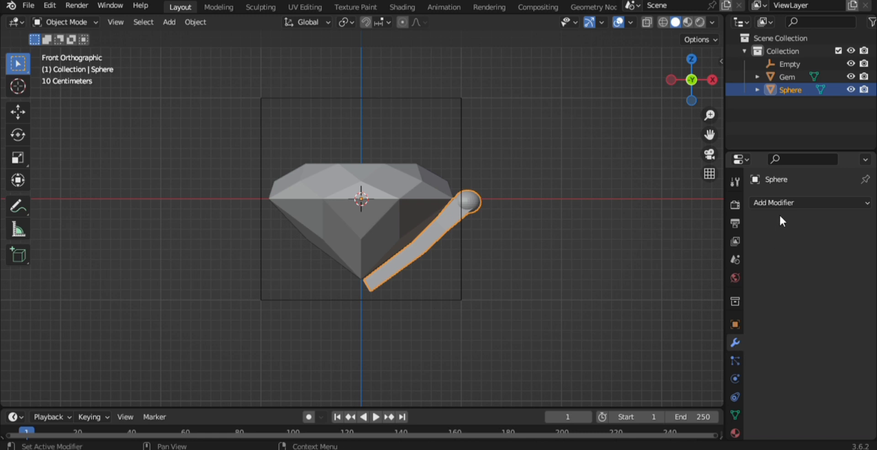
click(780, 203)
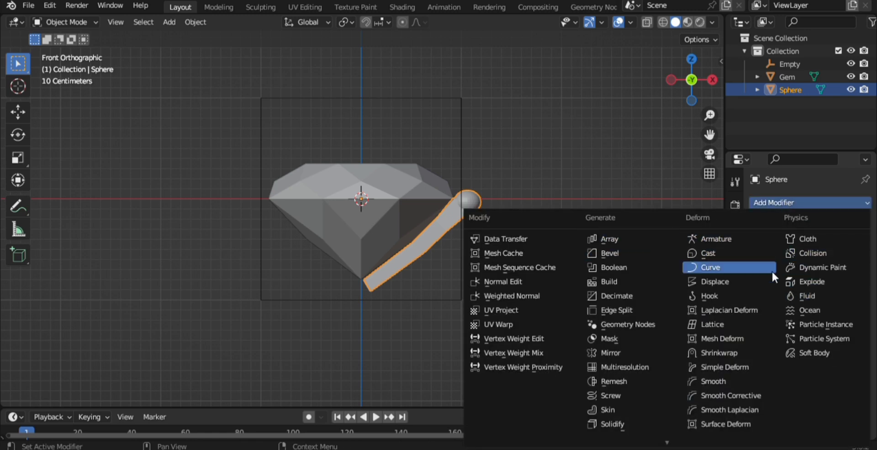
click(616, 235)
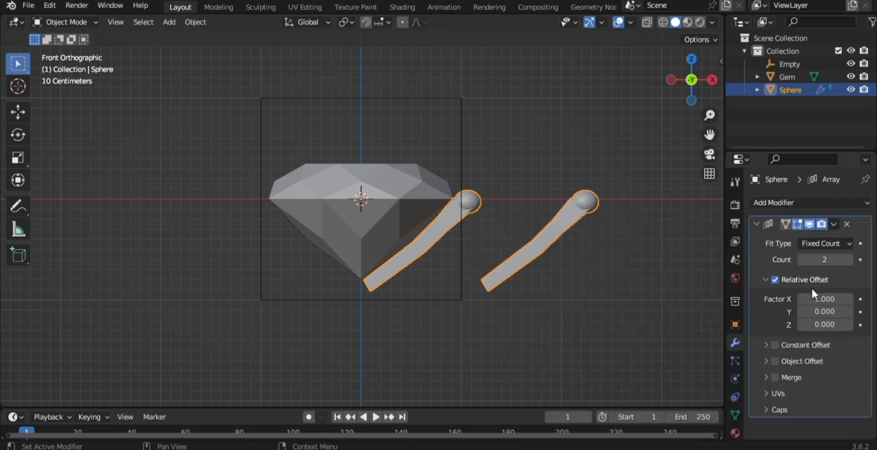
click(836, 301)
text(0)
key(Return)
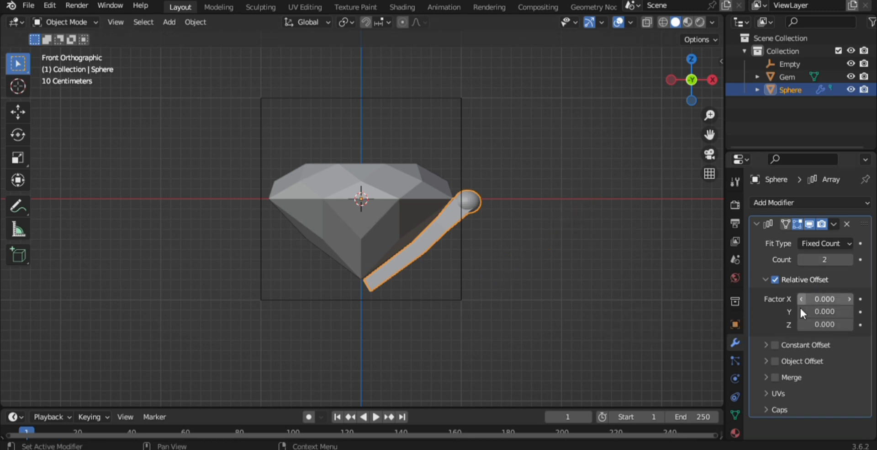
- Enable object offset in the prong's Array modifier and assign the central empty as its offset object
click(767, 361)
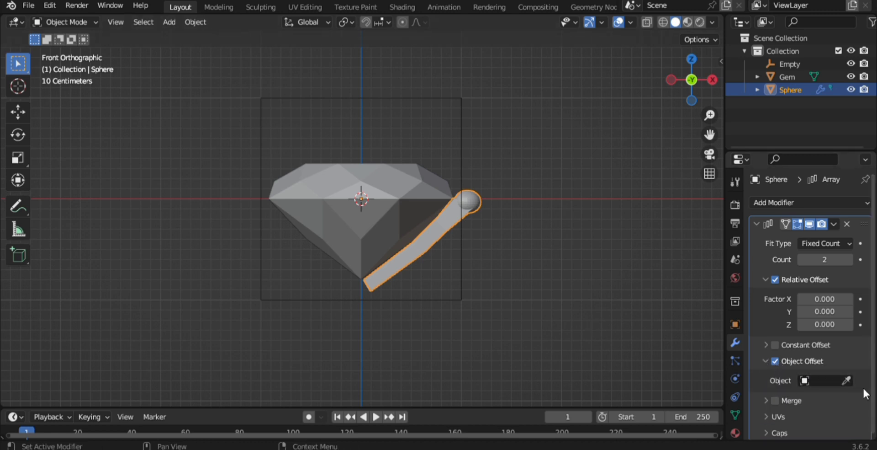
click(848, 380)
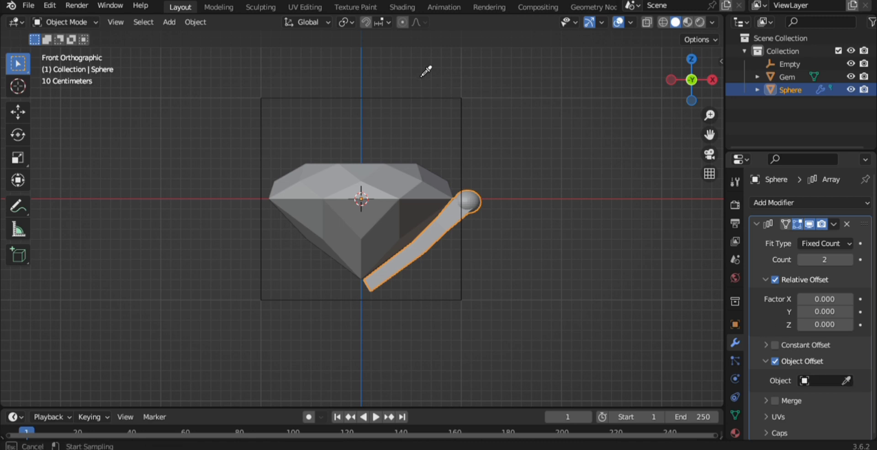
click(457, 100)
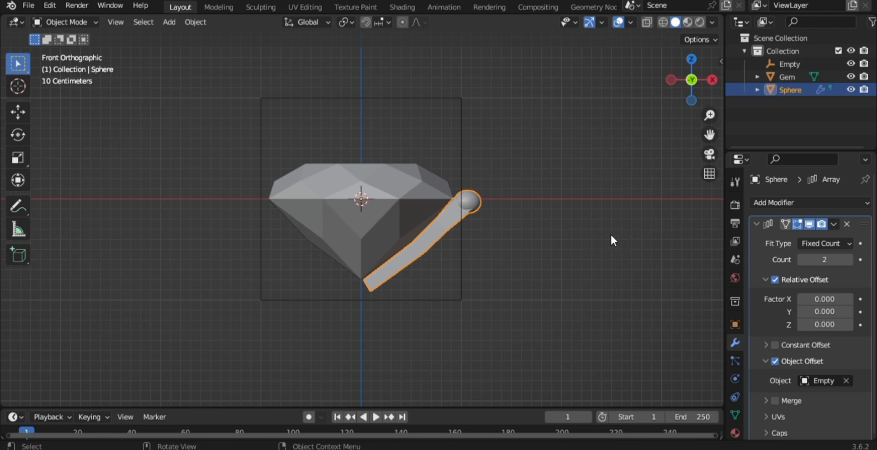
- In top view, duplicate the prong with a 90° rotation around the gem and repeat the rotated duplication two more times
key(grave)
click(610, 159)
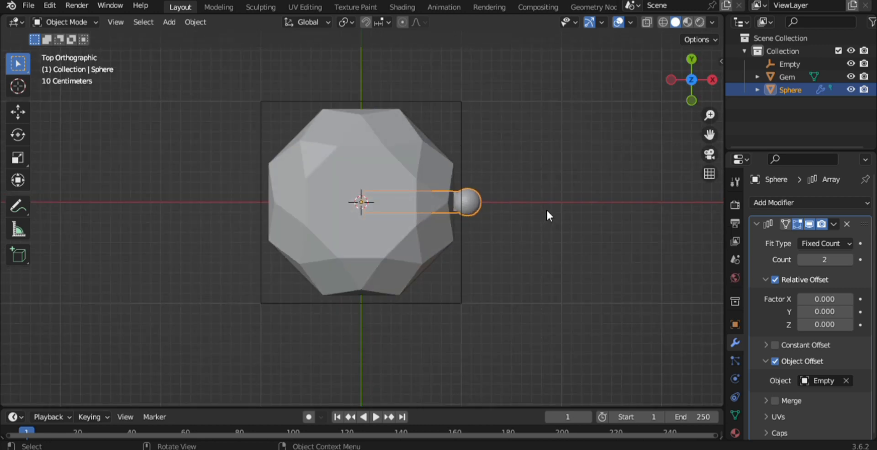
key(shift+d)
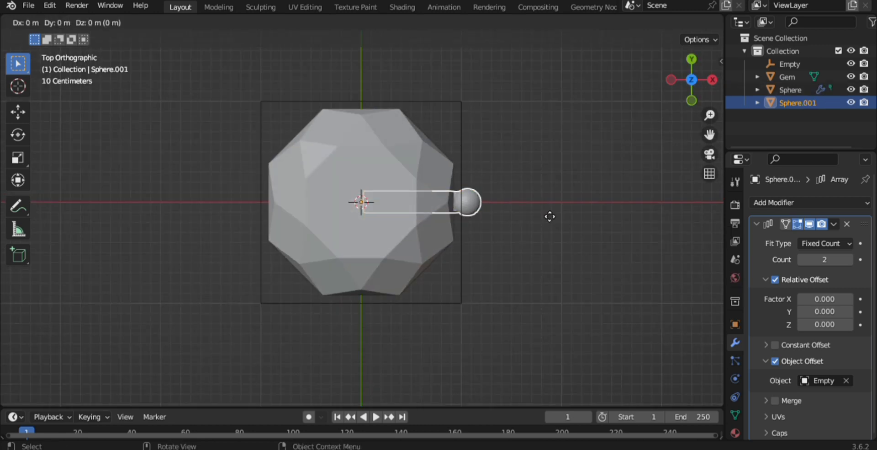
text(r90)
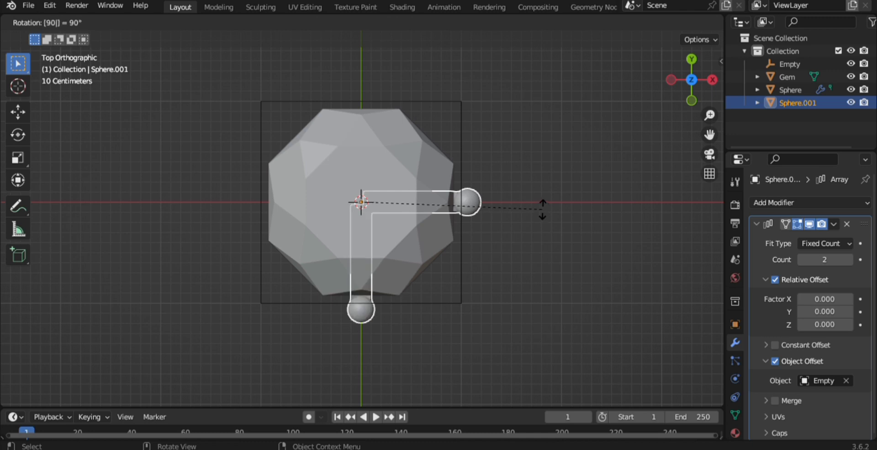
key(Return)
key(shift)
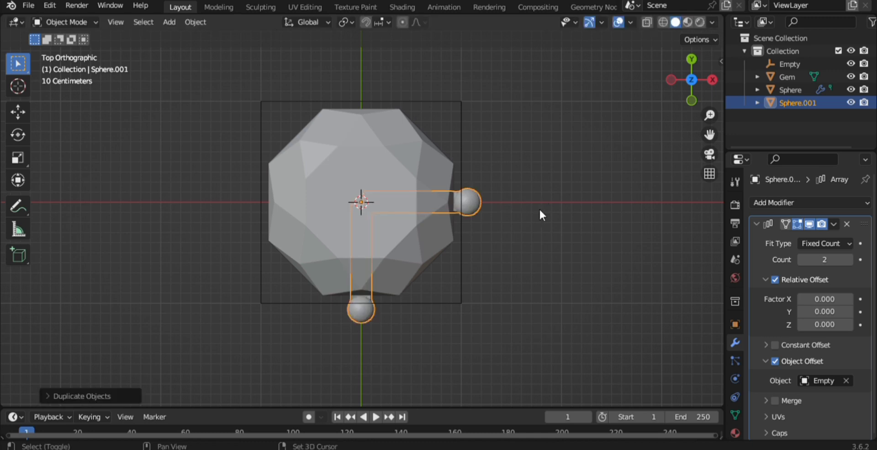
key(shift+r)
key(shift+r)
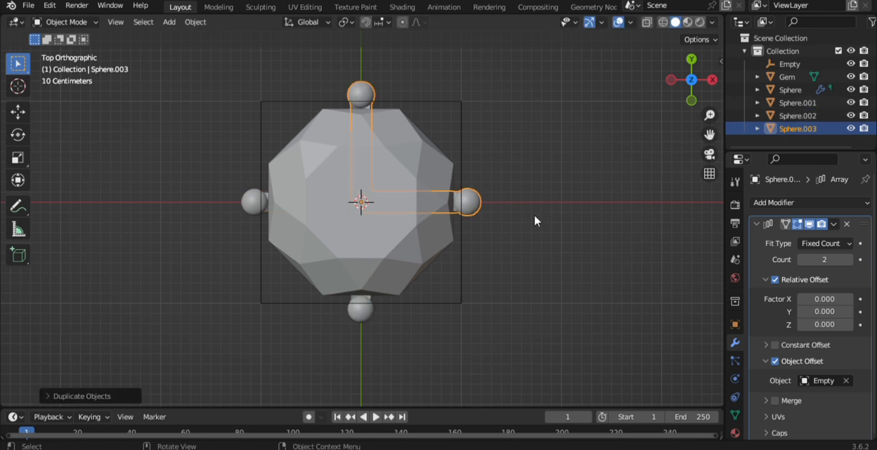
- In front view, select the gem, all prongs and the empty and move them straight up along Z, well above the world origin
middle_drag(522, 259, 475, 275)
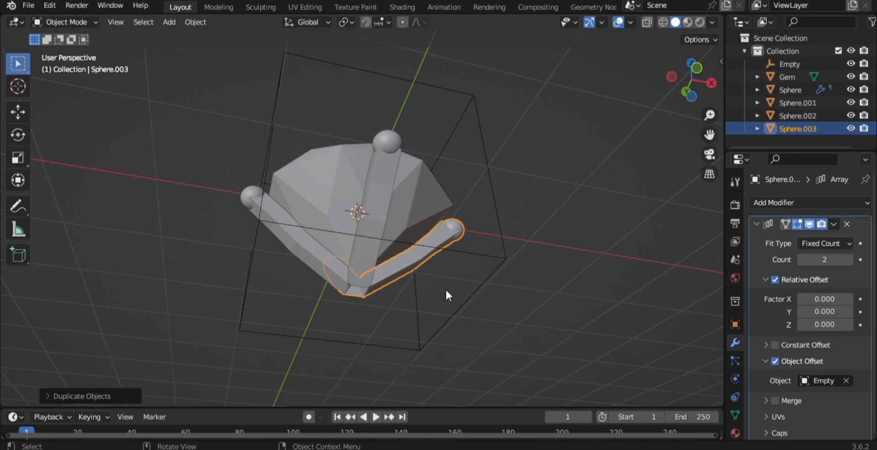
key(grave)
key(grave)
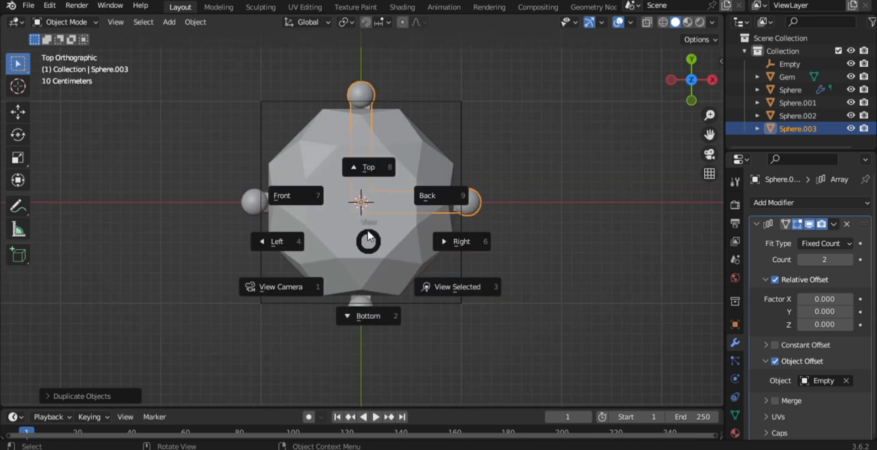
key(grave)
click(191, 115)
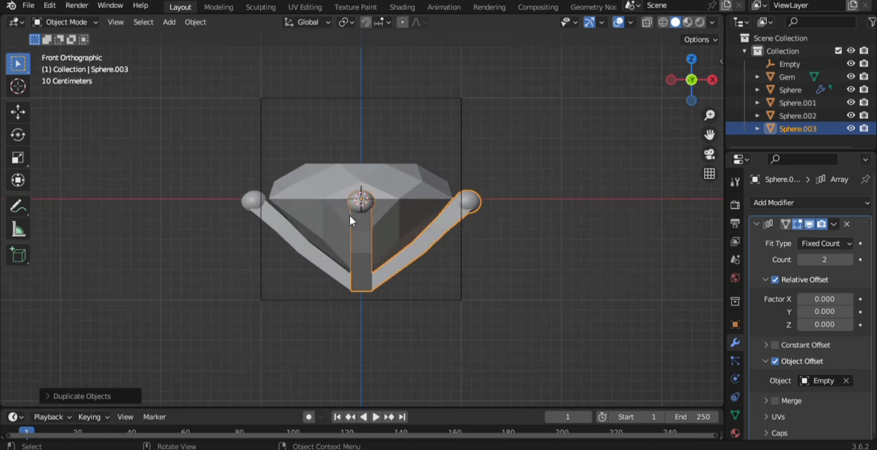
click(579, 315)
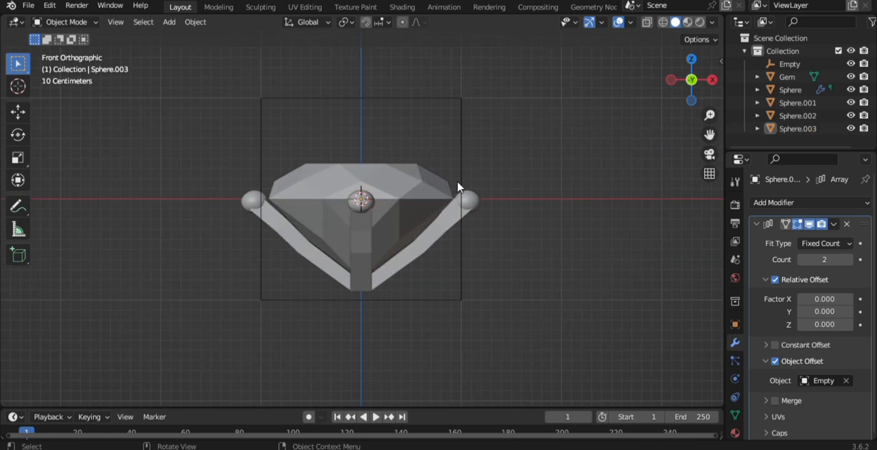
key(a)
scroll(447, 202, down, 4)
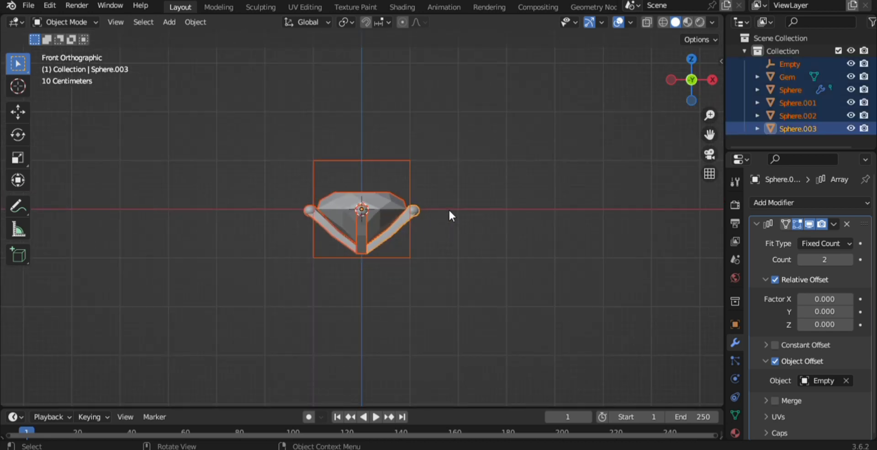
key(g)
key(z)
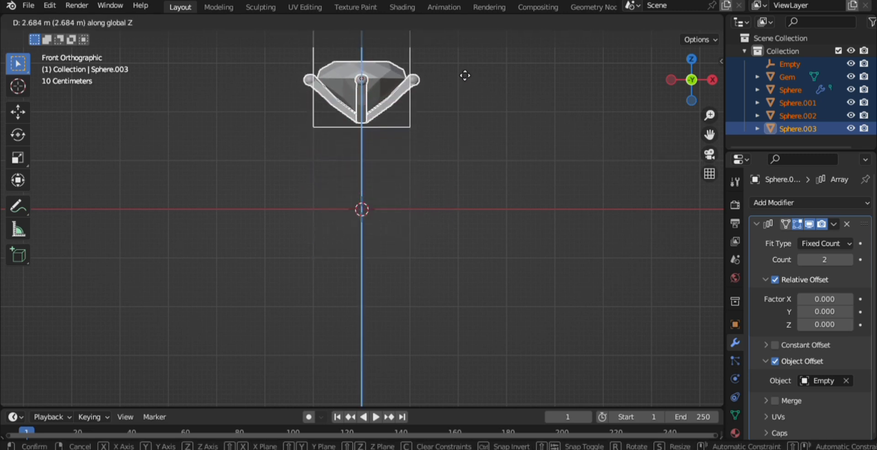
click(477, 386)
scroll(475, 387, down, 2)
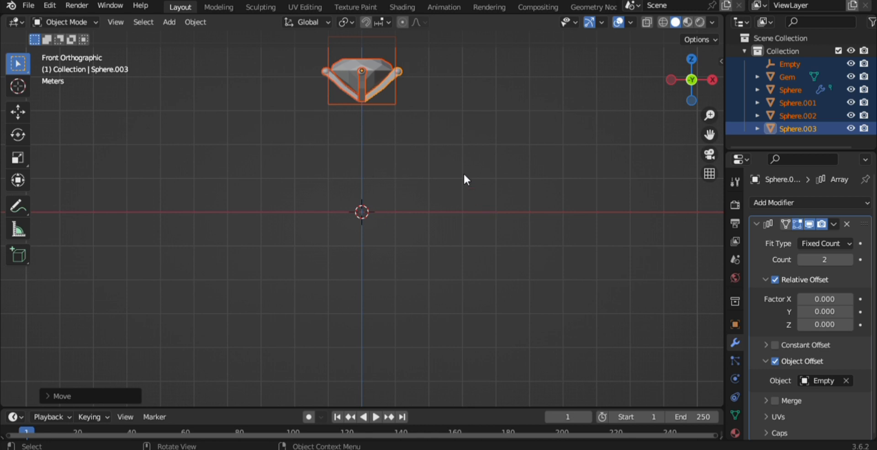
- Add a mesh circle at the world origin and rotate its vertices 90° about the X axis in Edit Mode
click(389, 239)
key(shift+a)
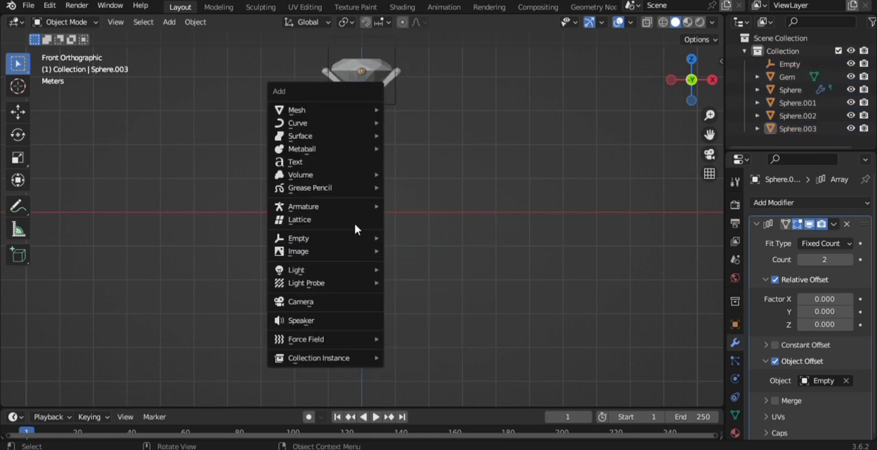
mouse_move(344, 109)
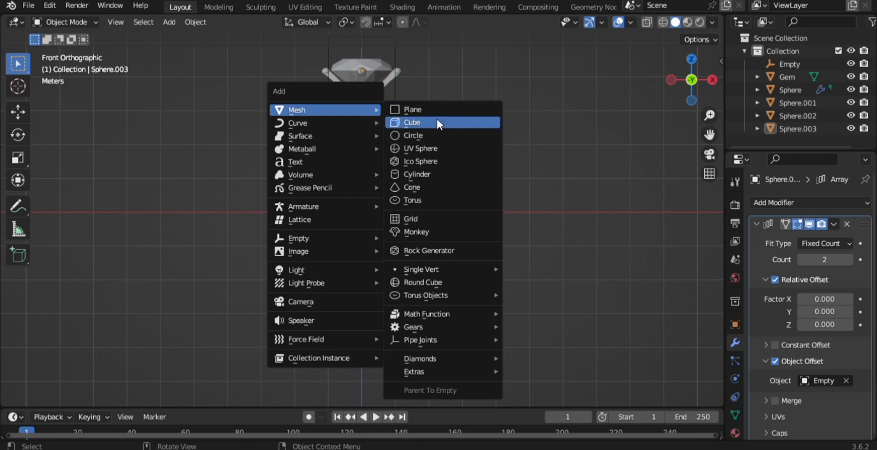
click(428, 138)
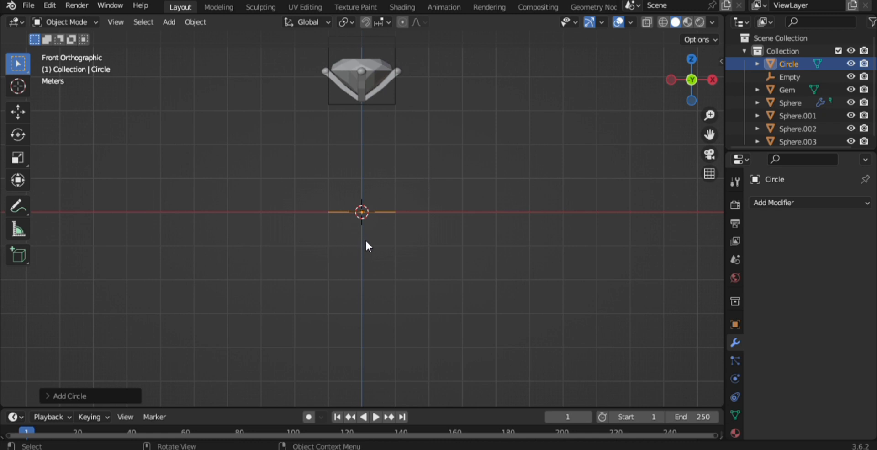
key(Tab)
key(r)
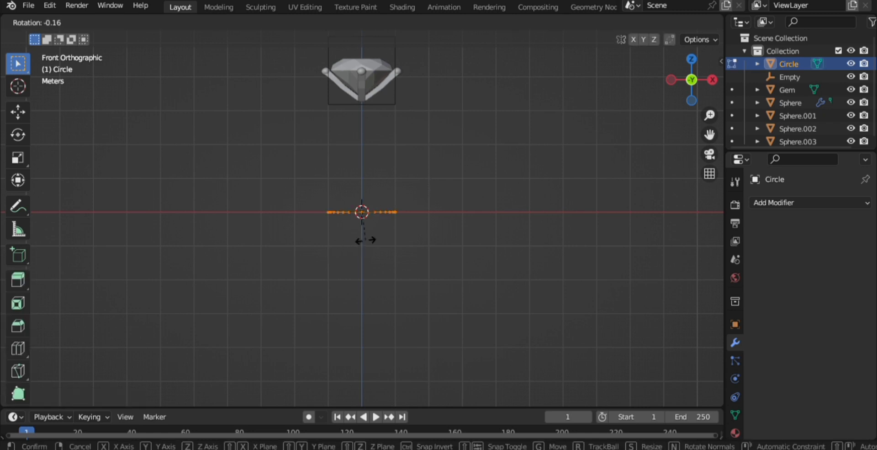
key(x)
key(9)
key(0)
key(Return)
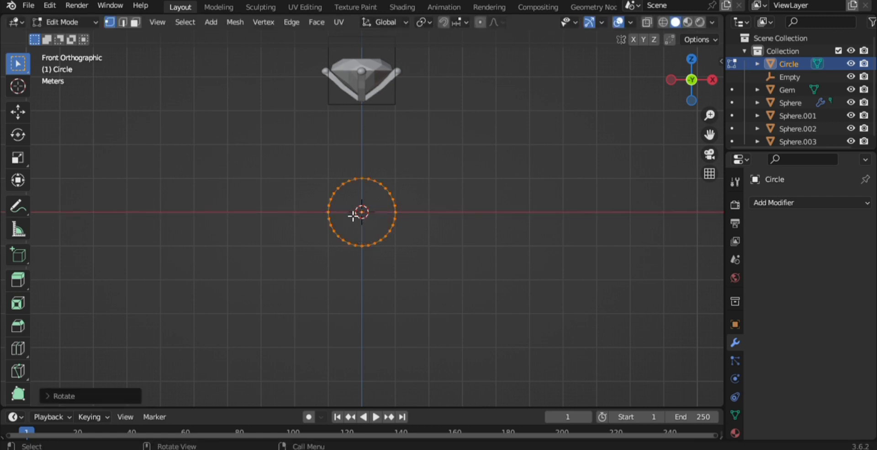
- Scale the circle up by about 2.67 and extrude it outward into a flat ring band reaching just below the prongs
key(s)
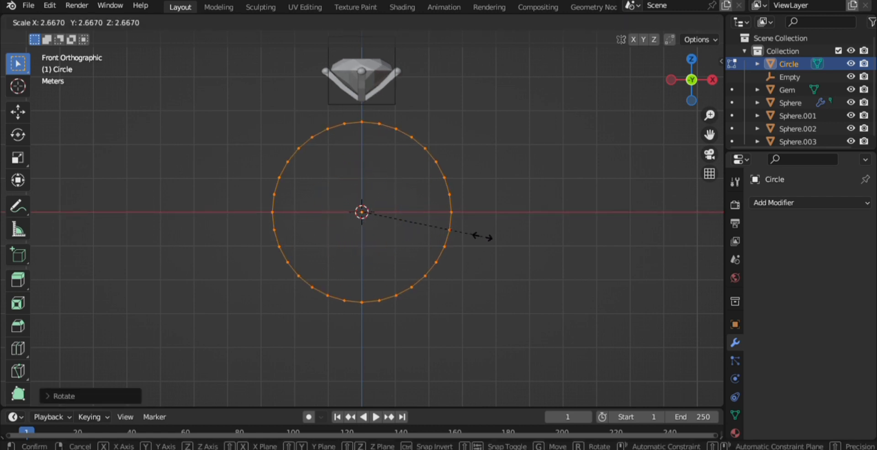
click(476, 237)
key(g)
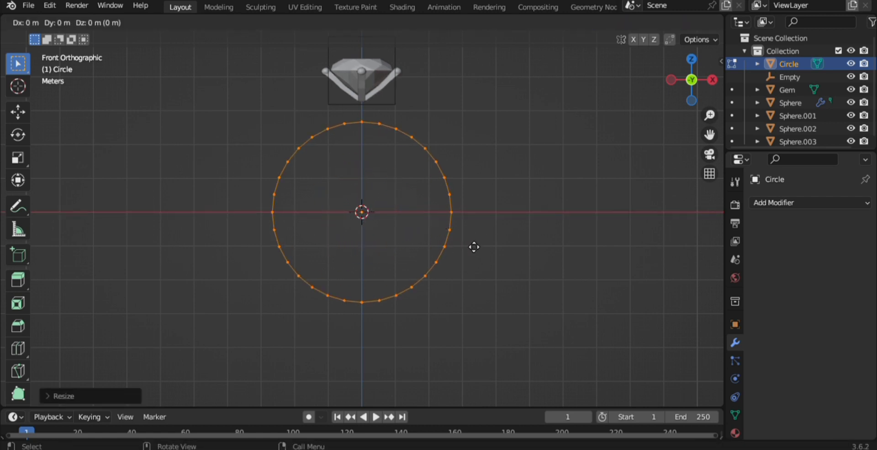
key(s)
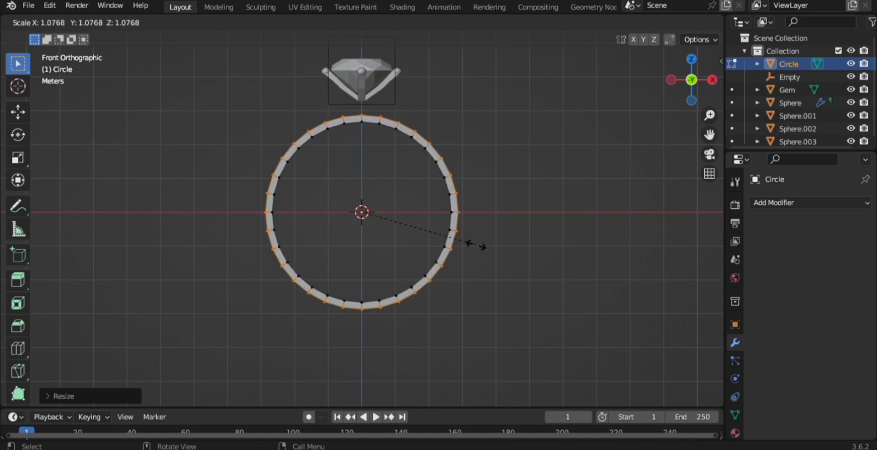
click(490, 252)
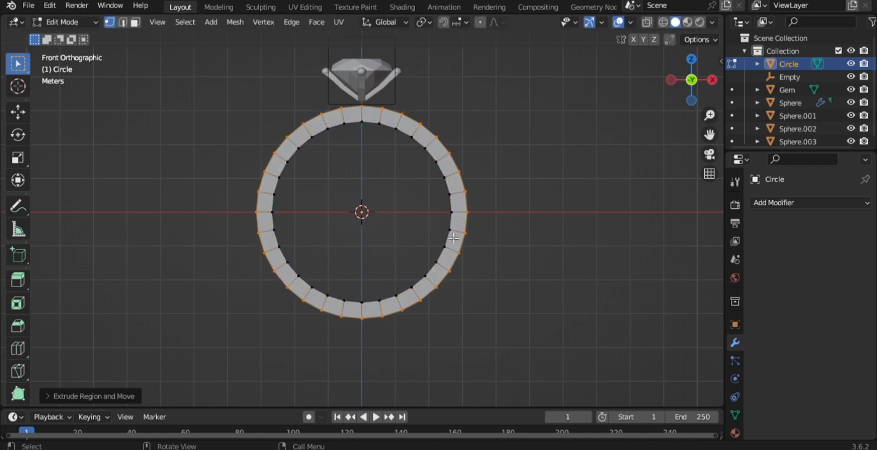
click(510, 279)
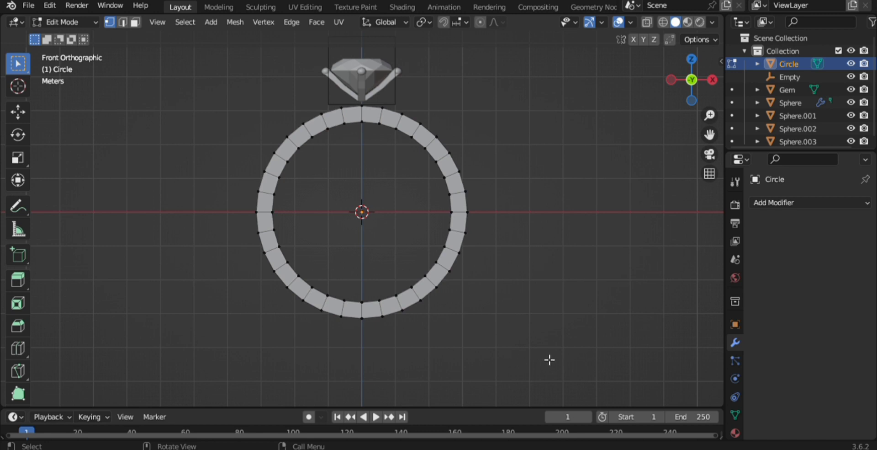
- Select the band's inner edge loop and move it up about 0.25 m along Z, thinning the top and thickening the bottom
alt+click(453, 229)
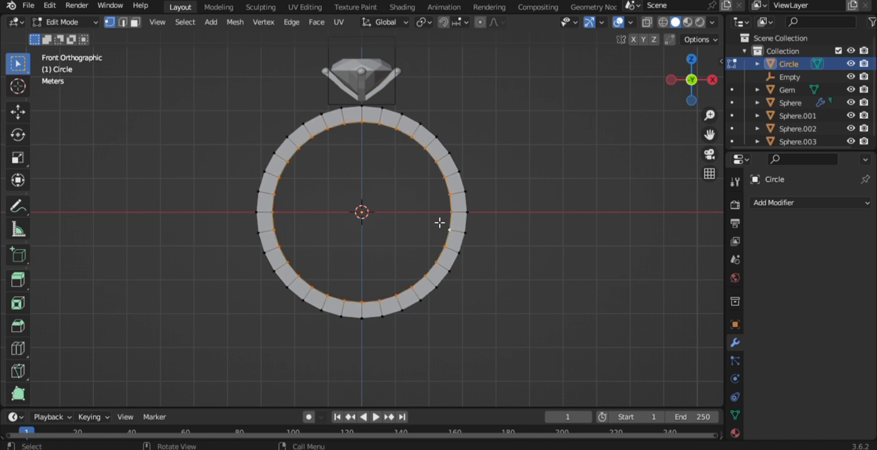
key(g)
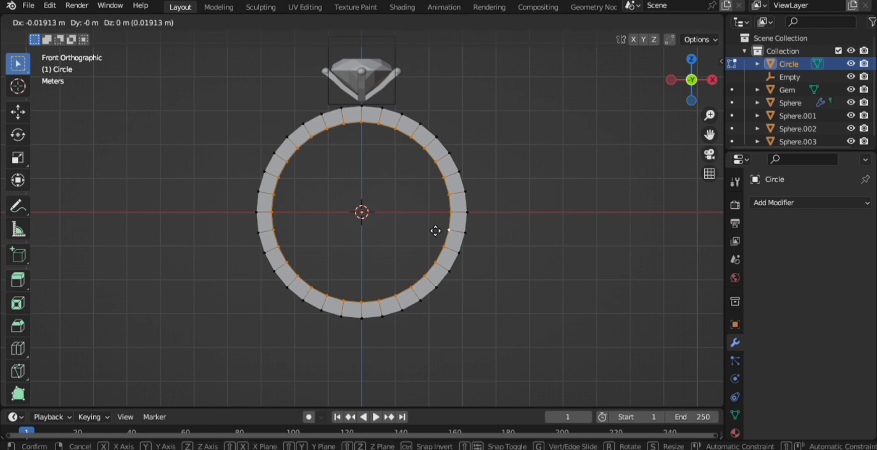
key(z)
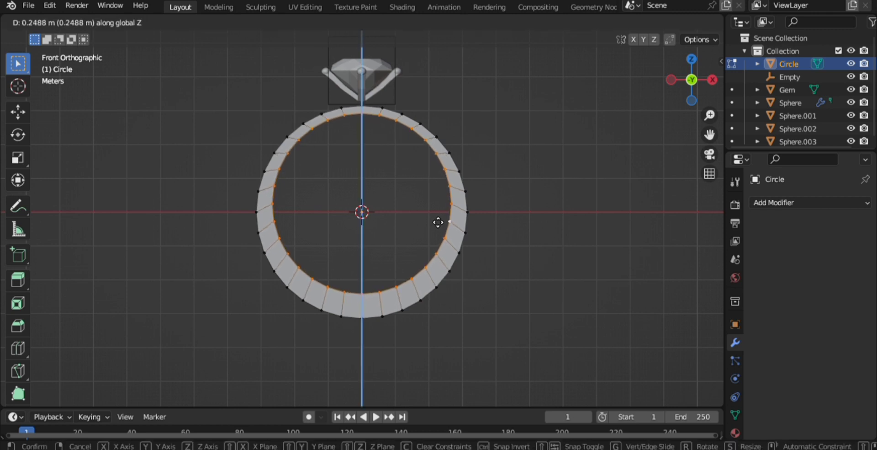
click(439, 221)
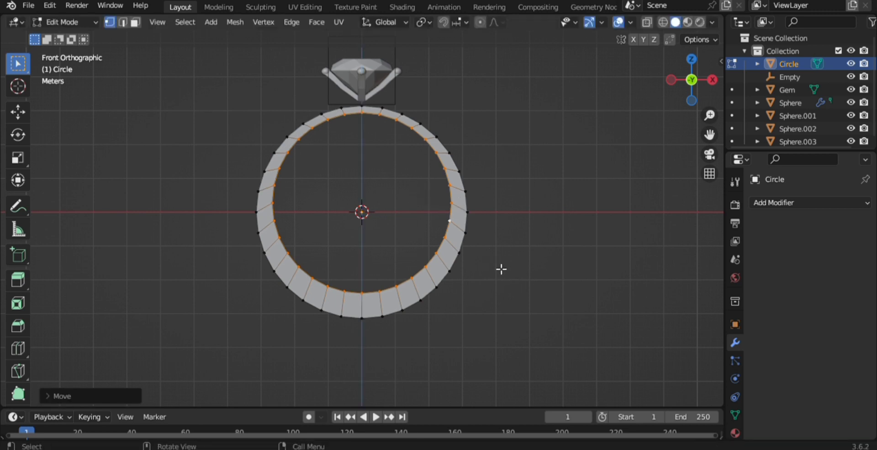
- In right view, select the entire flat band and extrude it about 0.33 m along Y to give it width
key(KP_3)
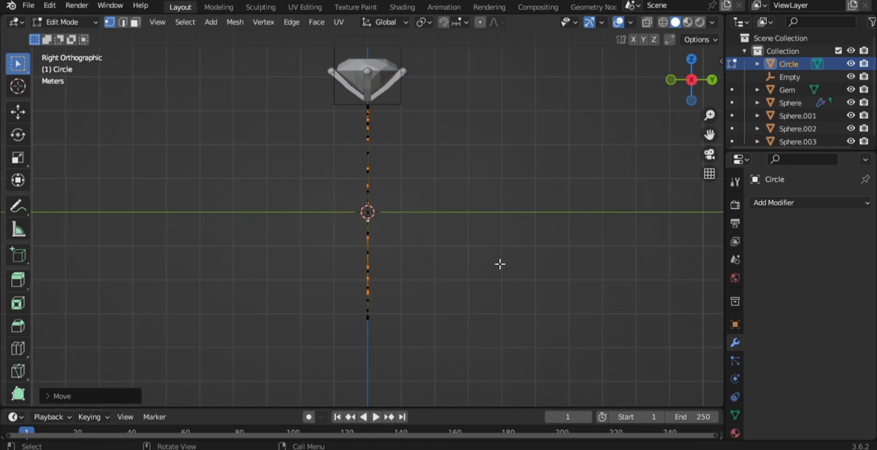
key(a)
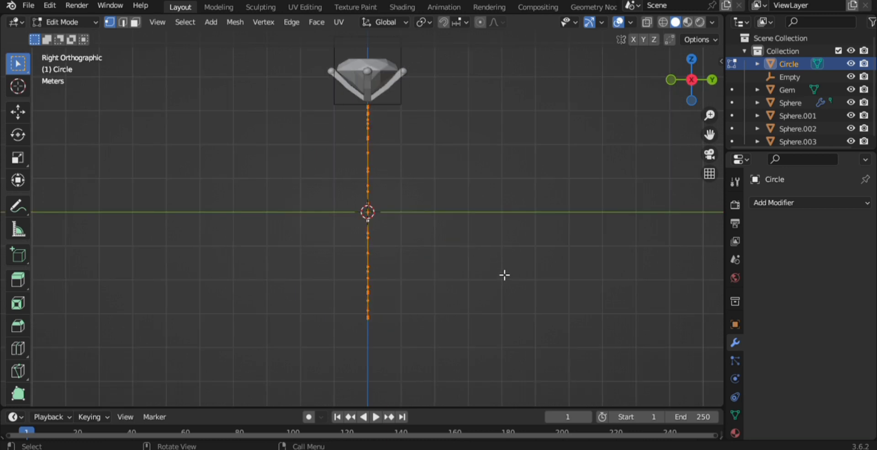
key(e)
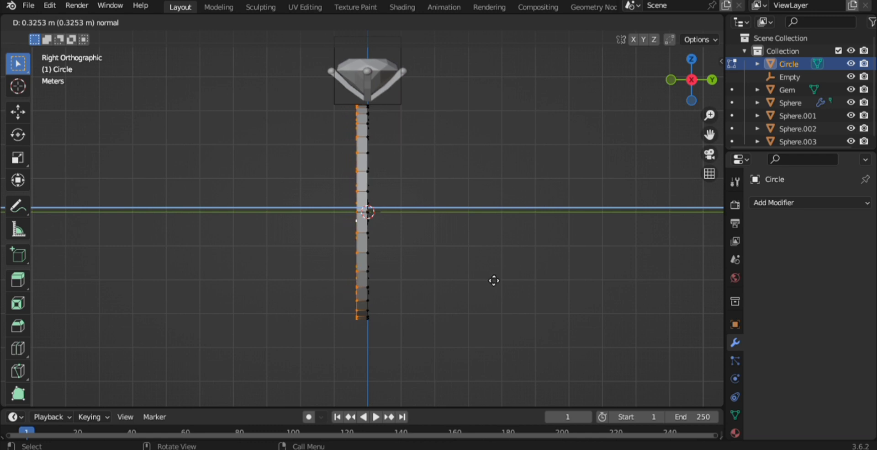
click(494, 281)
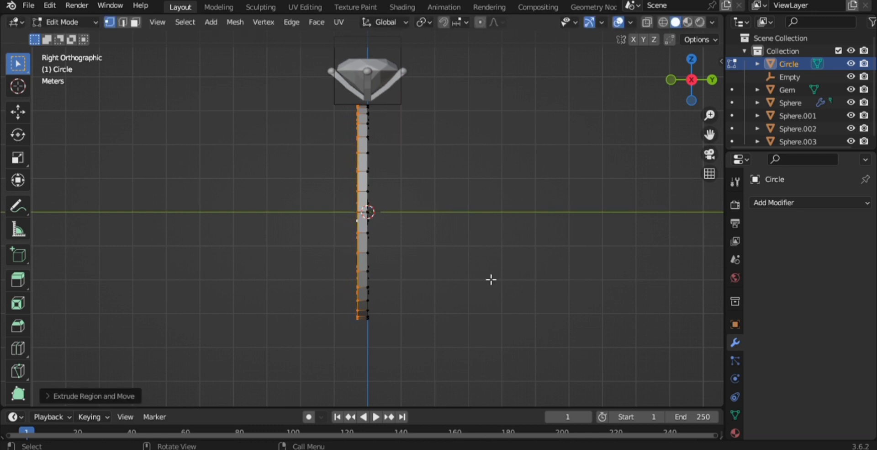
- Select the whole band and move it along Y until its width is centred on the world origin beneath the gem
key(a)
key(g)
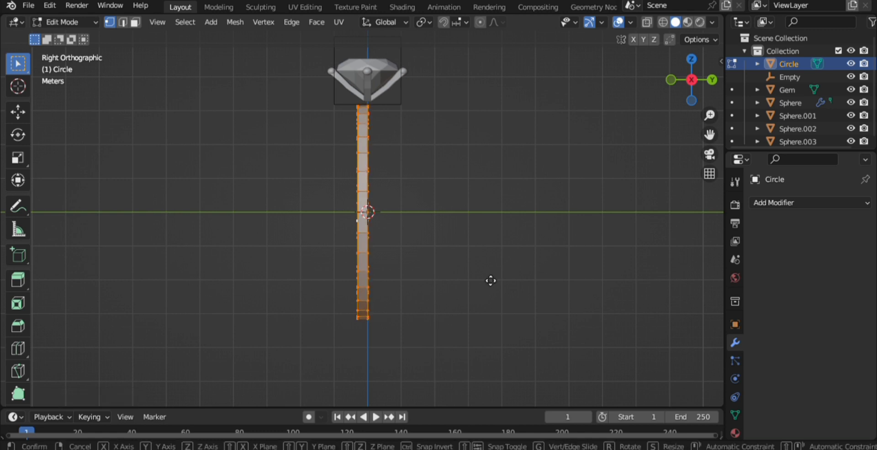
key(y)
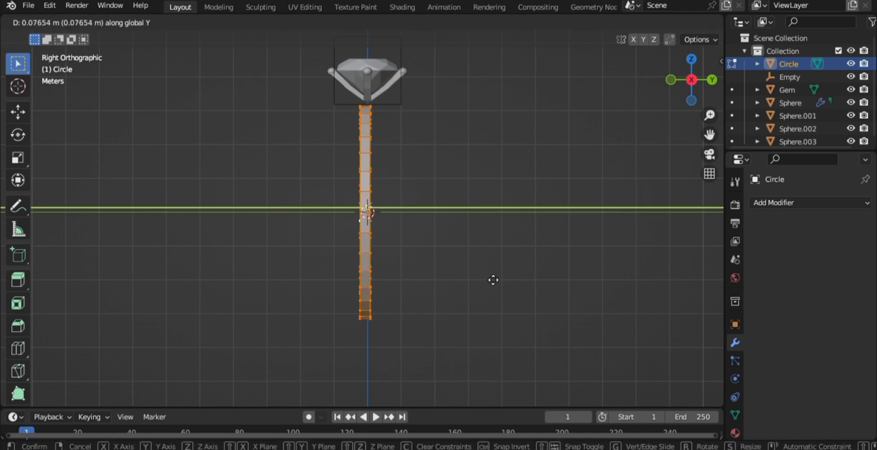
click(494, 281)
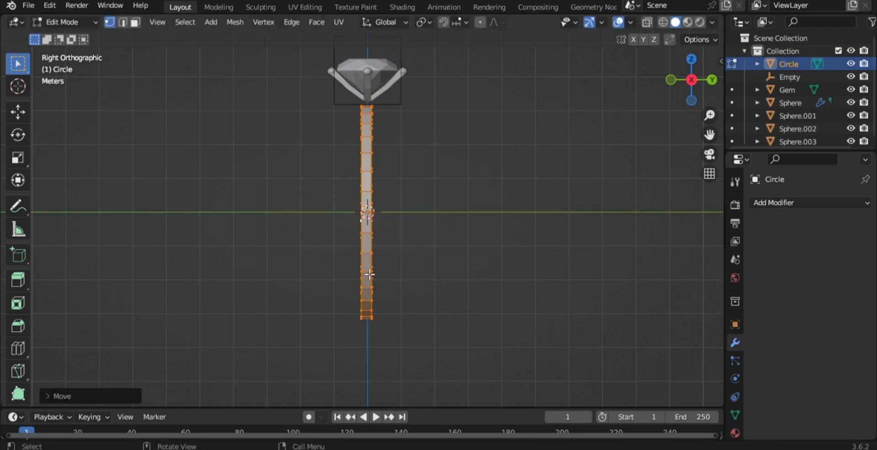
- In front view, delete all the band faces at the very top beneath the gem, through its full width, leaving a gap
key(KP_1)
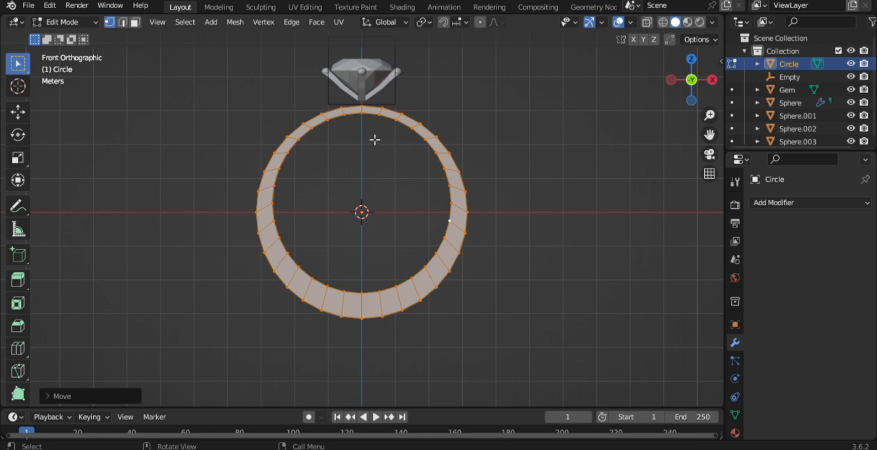
key(3)
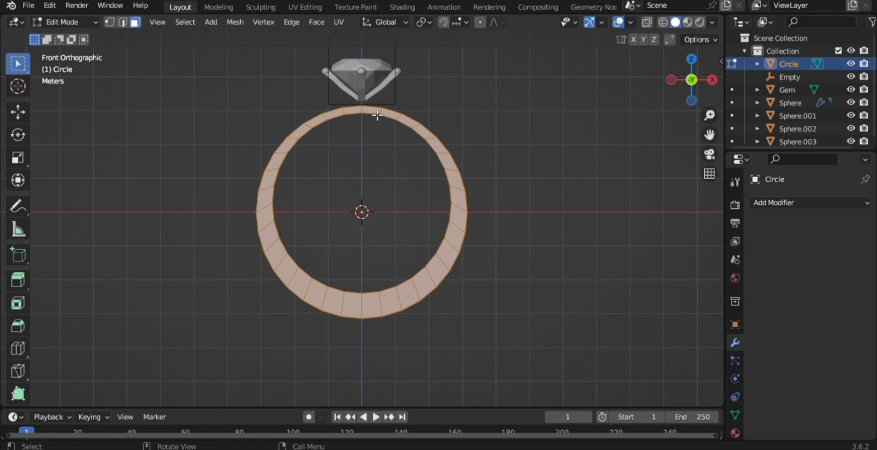
click(361, 114)
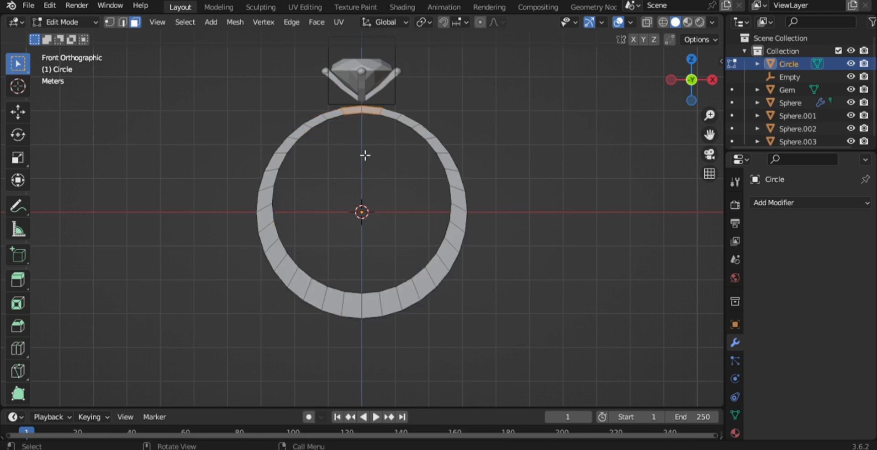
key(x)
key(z)
click(480, 139)
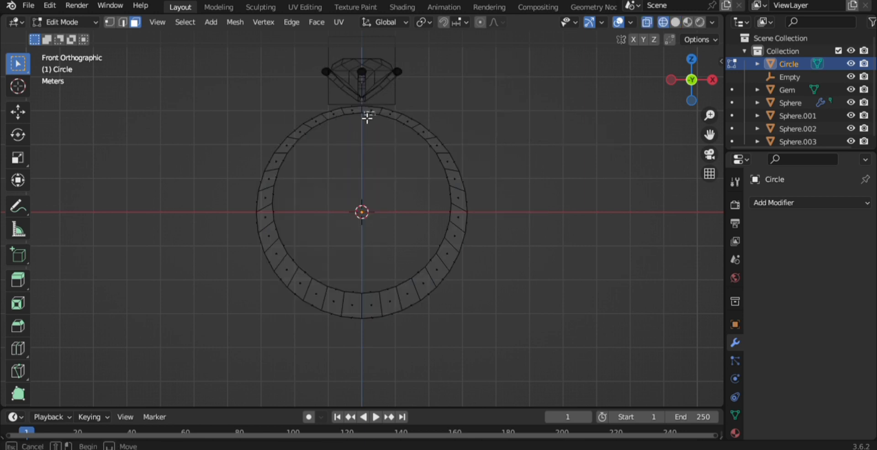
drag(376, 104, 356, 126)
key(x)
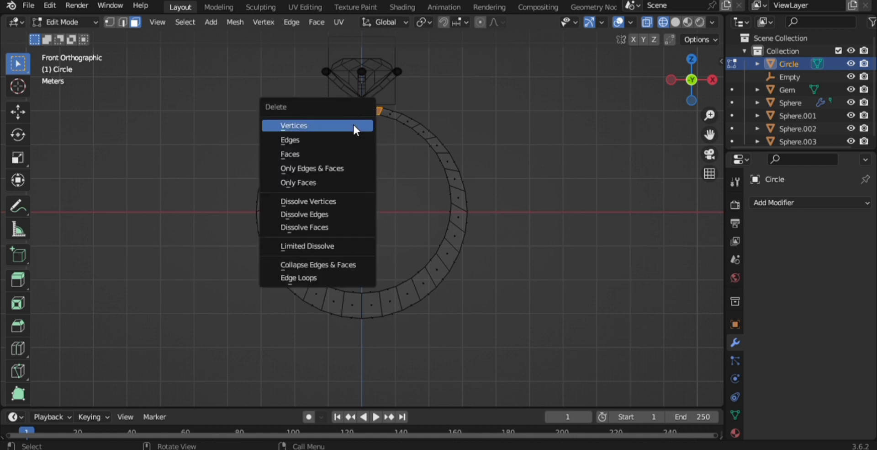
click(350, 156)
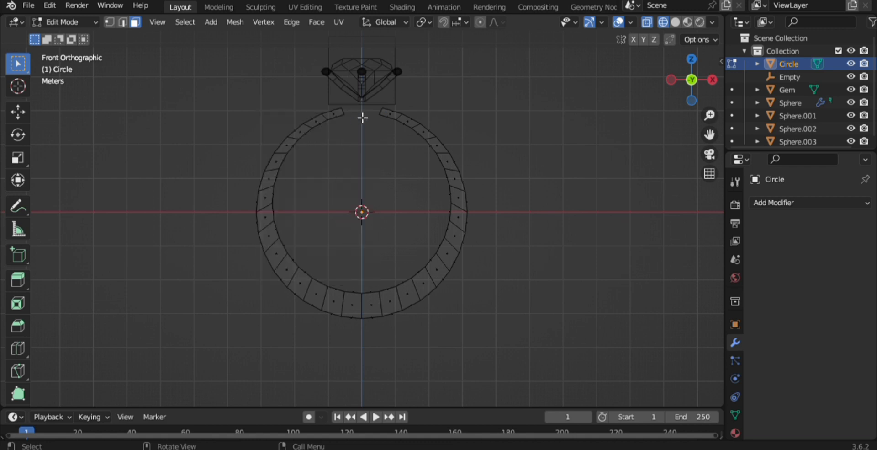
key(z)
key(z)
- Add one centred loop cut along the middle of the band's inner surface
middle_drag(344, 164, 278, 211)
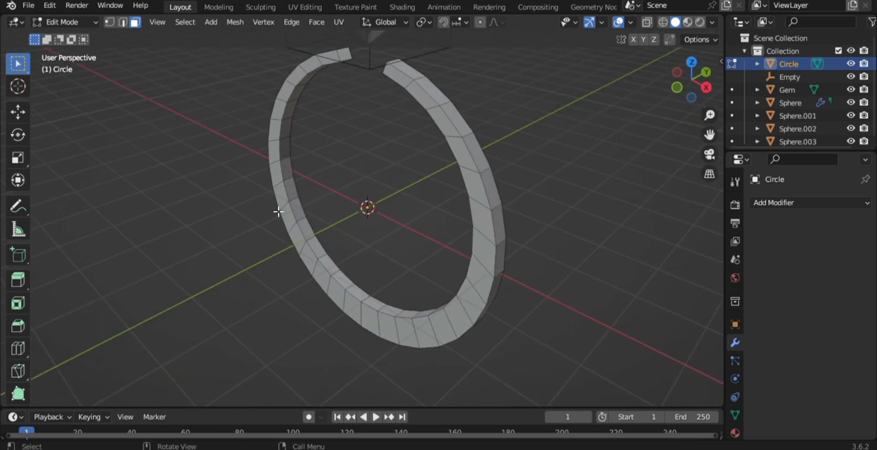
scroll(321, 247, up, 3)
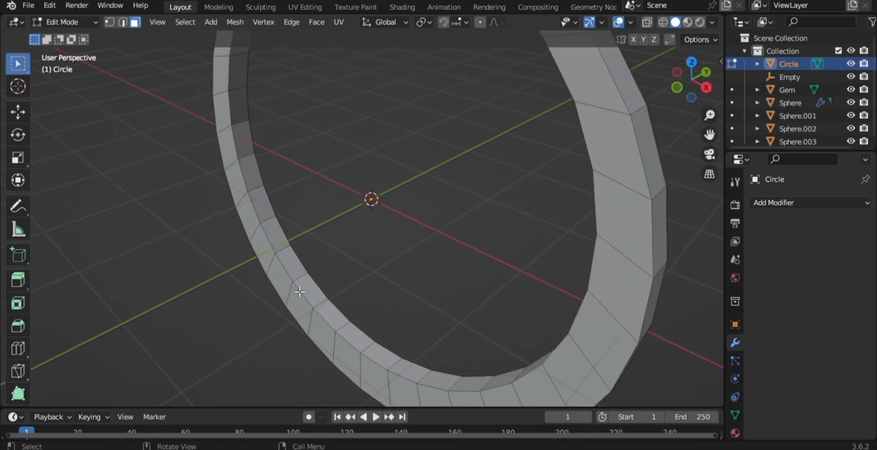
key(2)
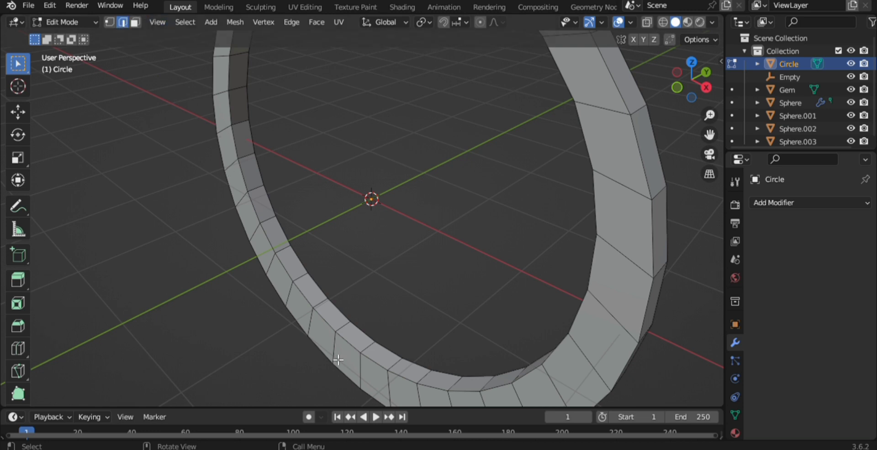
key(ctrl+r)
click(291, 254)
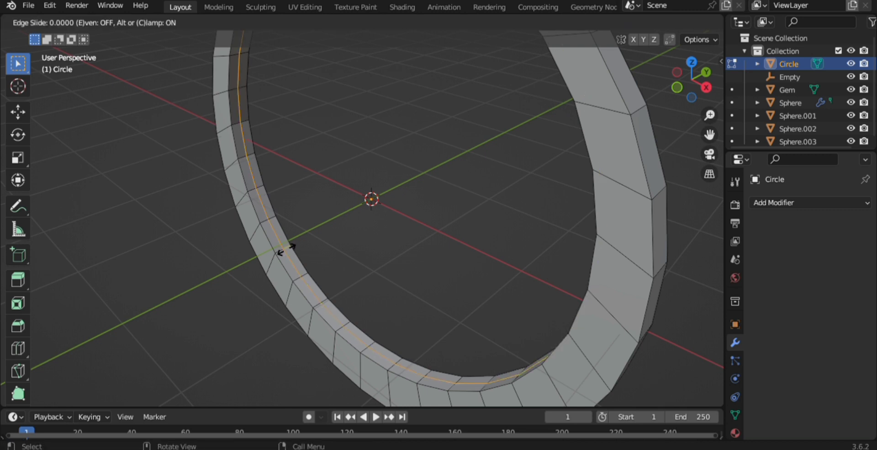
click(290, 250)
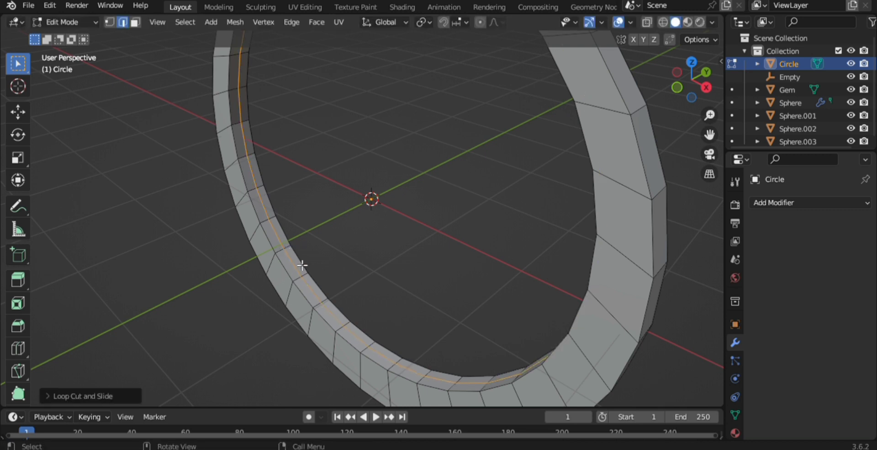
- Try to extrude the inner centre loop and offset it about 0.15 m toward the ring's centre with Shrink/Fatten
key(e)
right_click(358, 257)
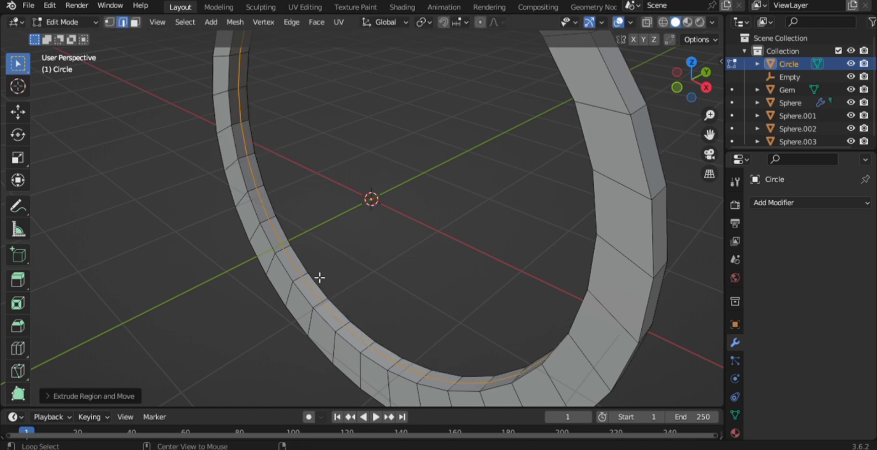
key(alt+s)
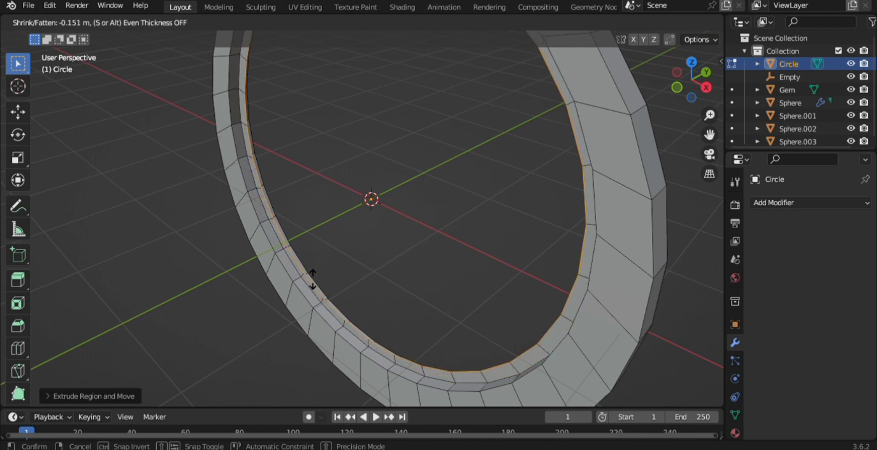
click(312, 279)
key(ctrl+z)
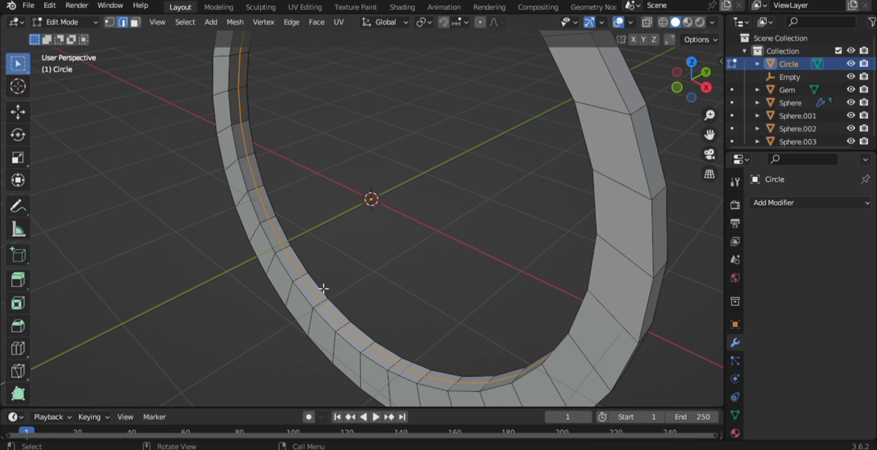
- Try to offset the inner centre loop's vertices by about 0.11 m with Shrink/Fatten, without starting another extrusion
key(1)
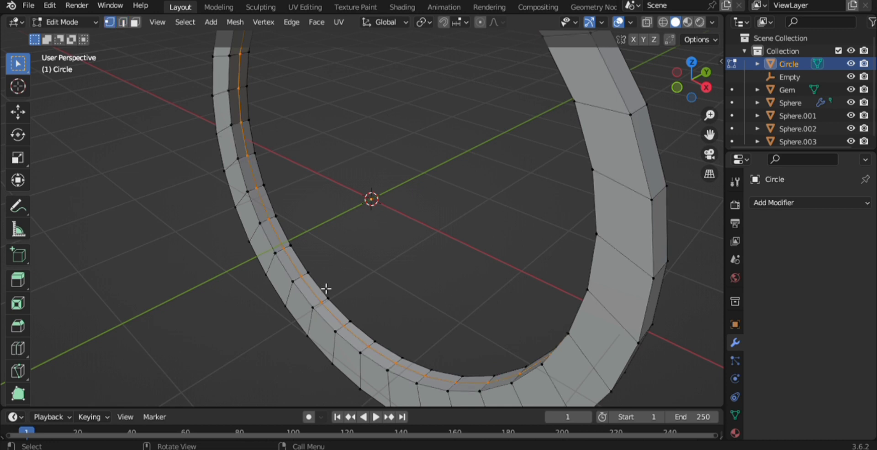
key(alt+s)
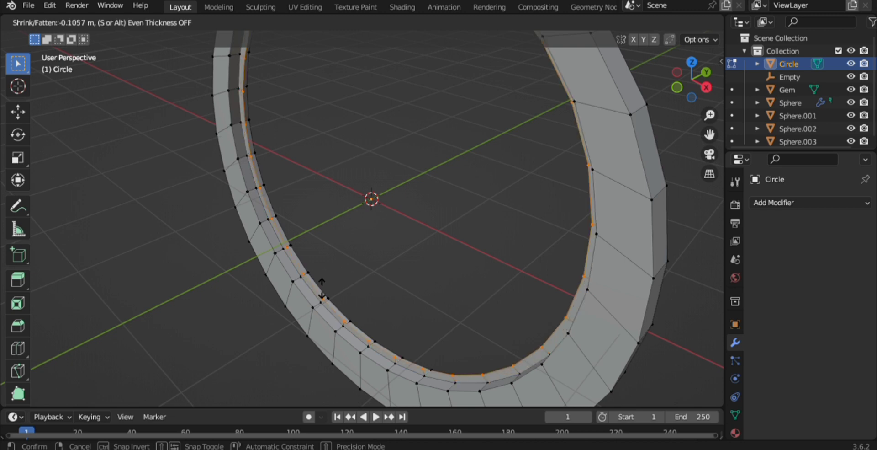
click(322, 290)
key(ctrl+z)
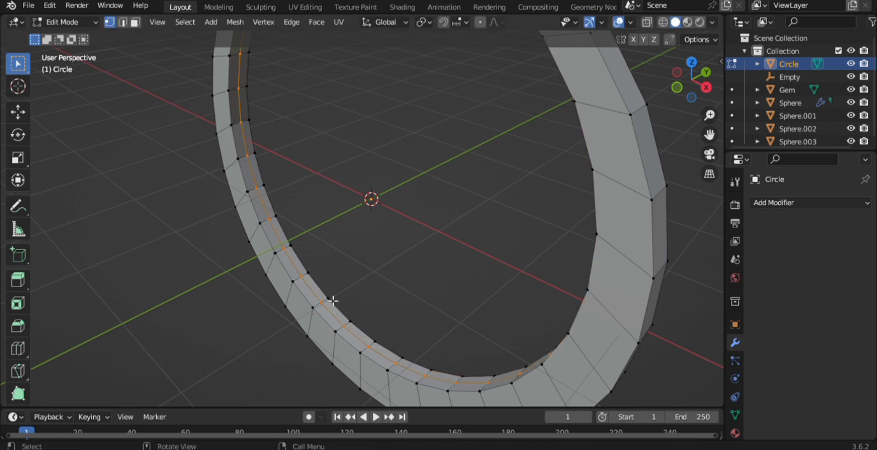
- Clear the selection and add one centred loop cut along the middle of the band's outer surface
scroll(393, 279, down, 5)
key(KP_1)
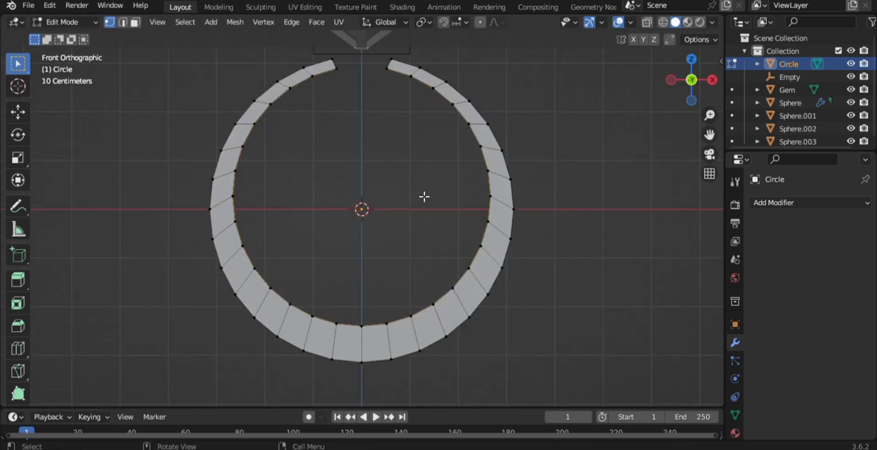
middle_drag(269, 171, 323, 193)
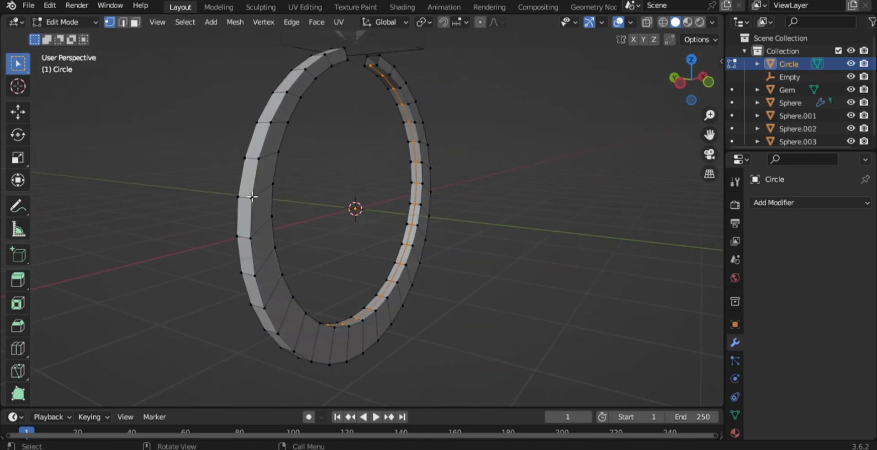
key(alt+a)
key(ctrl+r)
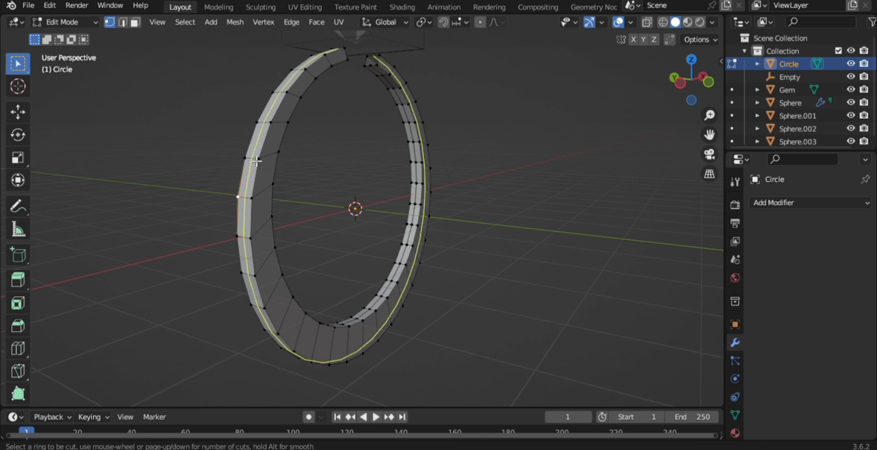
click(244, 183)
right_click(231, 158)
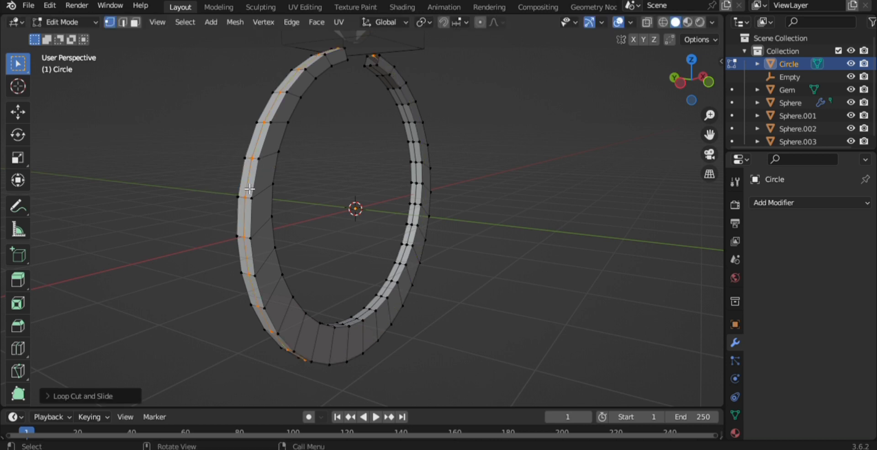
- Push the outer centre loop slightly outward with Shrink/Fatten to form a raised ridge around the band
scroll(249, 179, up, 2)
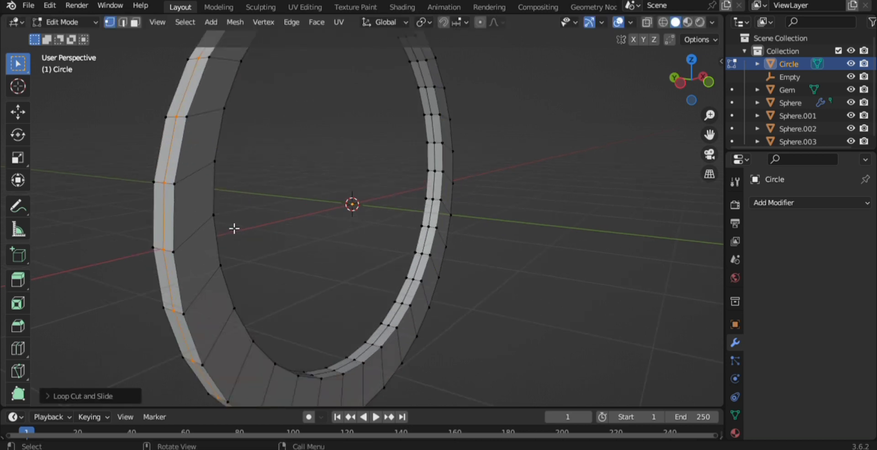
key(alt+s)
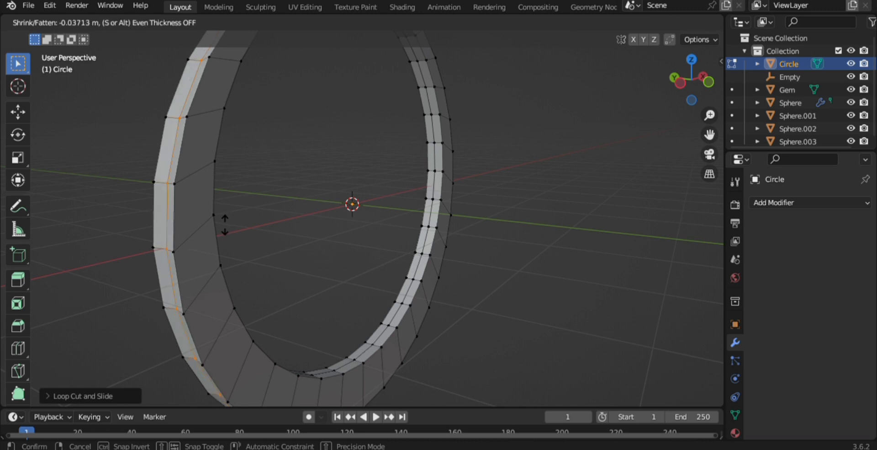
click(231, 224)
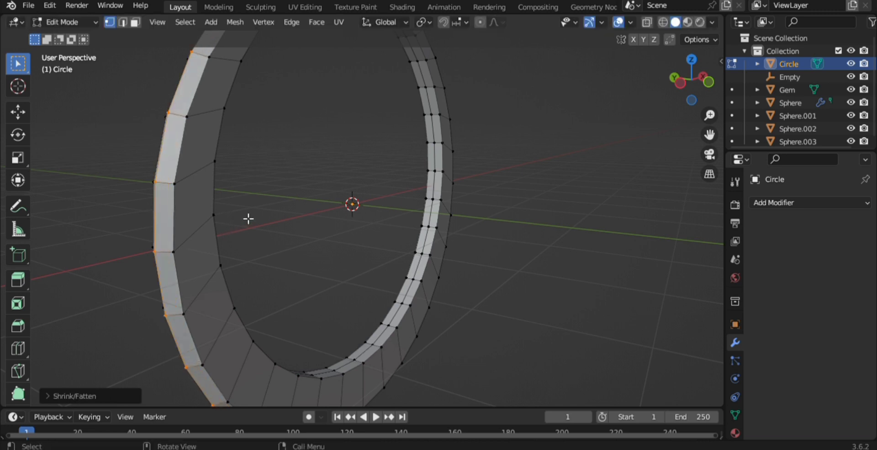
scroll(251, 221, down, 3)
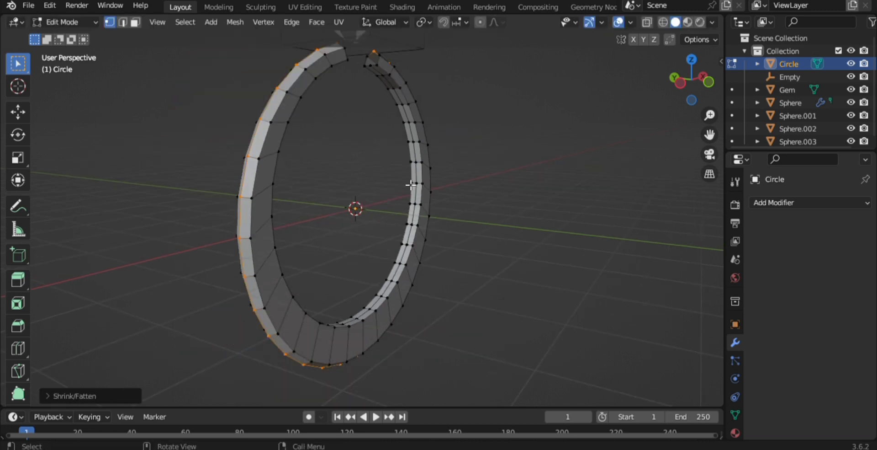
- Add a Subdivision Surface modifier to the ring band and set its viewport level to 2
key(KP_1)
scroll(384, 183, down, 3)
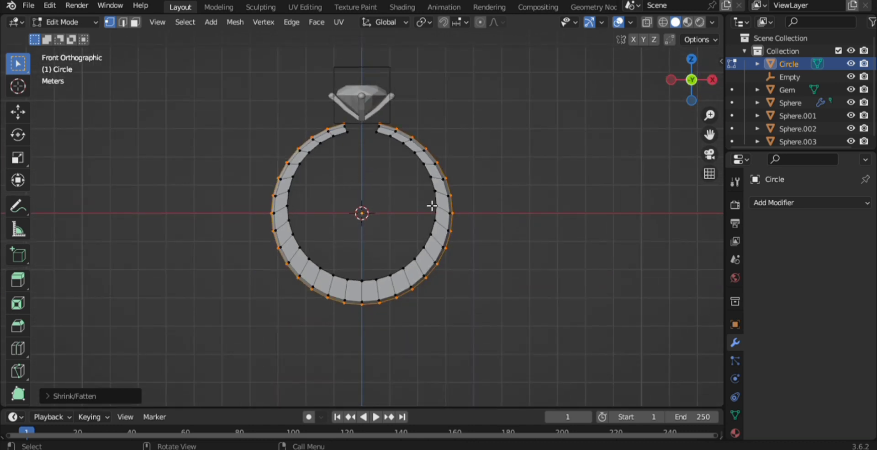
key(a)
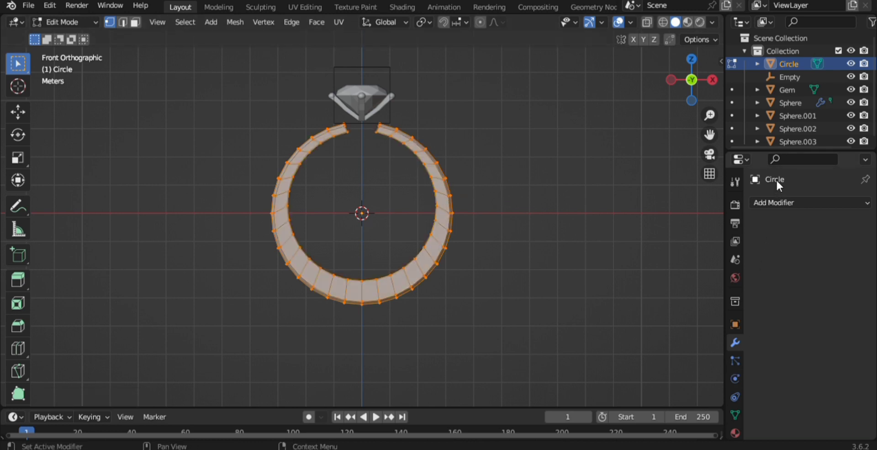
click(768, 206)
scroll(619, 409, down, 1)
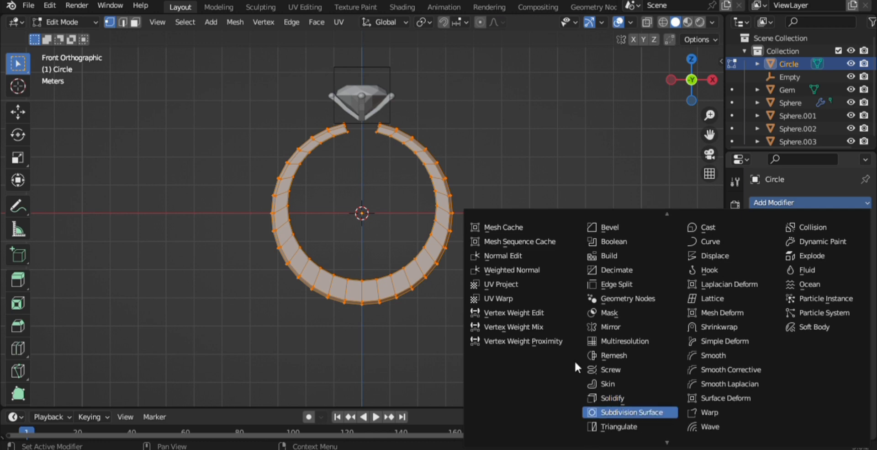
click(618, 409)
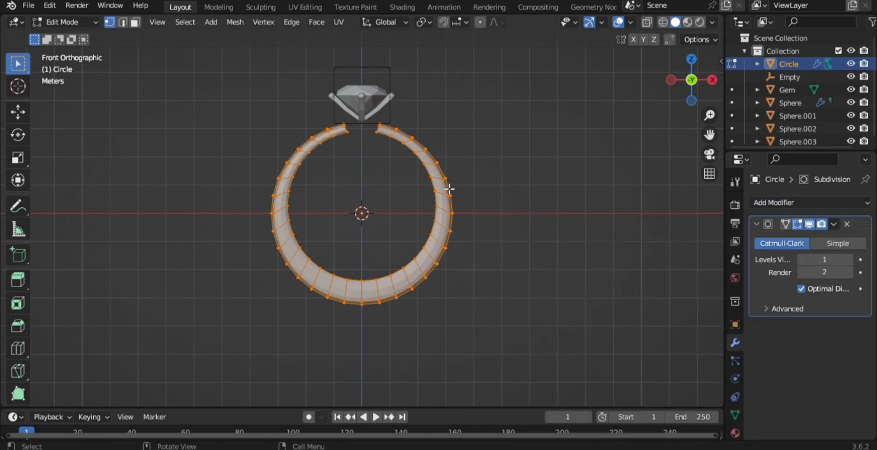
click(850, 259)
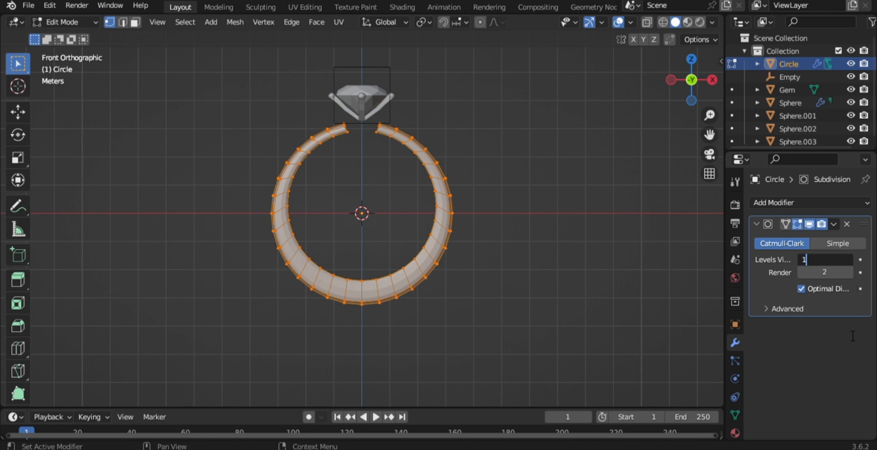
text(2)
key(Return)
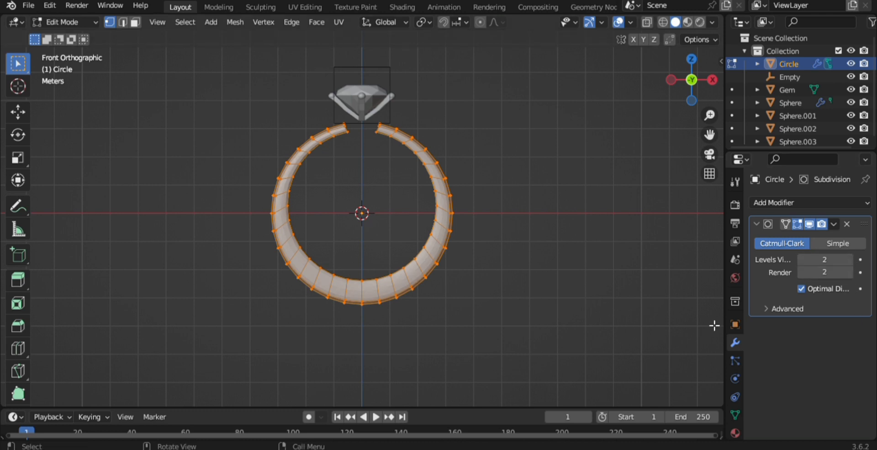
- Select the vertices of the band's negative-X half in front wireframe view and delete them
key(alt+a)
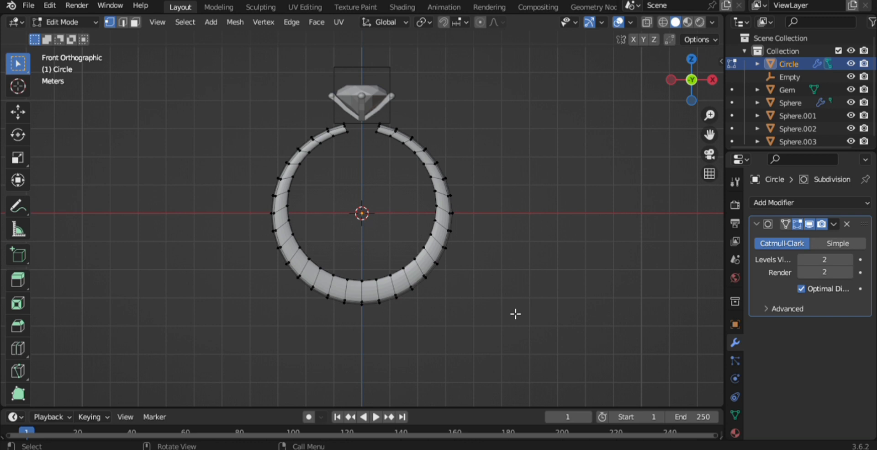
key(a)
click(787, 204)
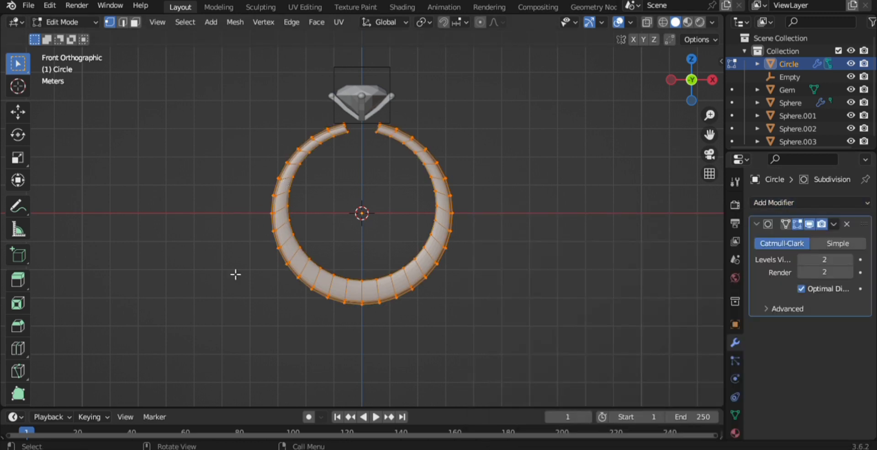
key(z)
key(4)
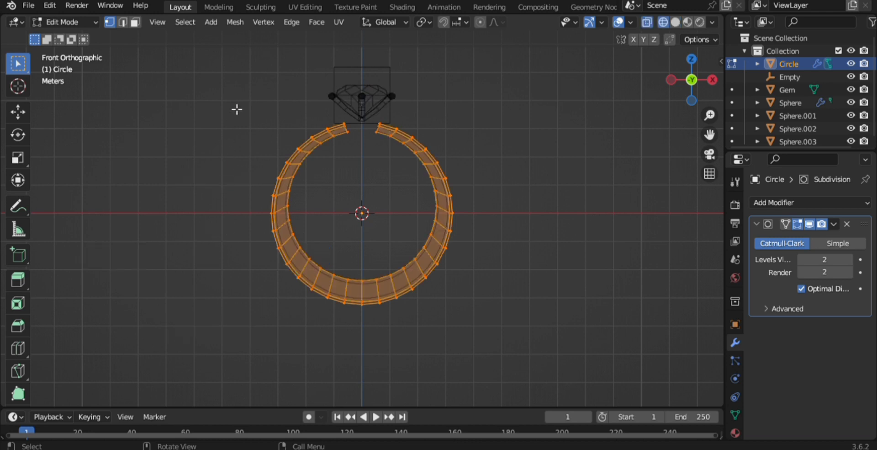
mouse_move(233, 105)
mouse_down()
mouse_move(334, 145)
mouse_move(369, 309)
mouse_move(355, 334)
mouse_move(360, 349)
mouse_up()
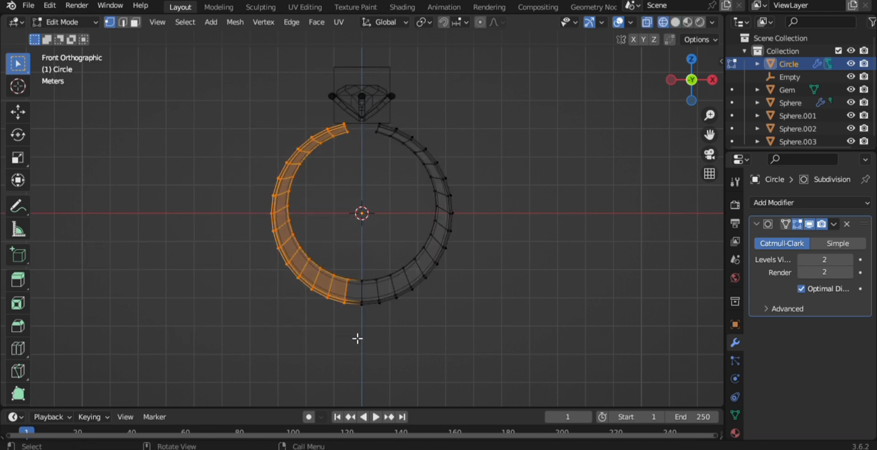
key(z)
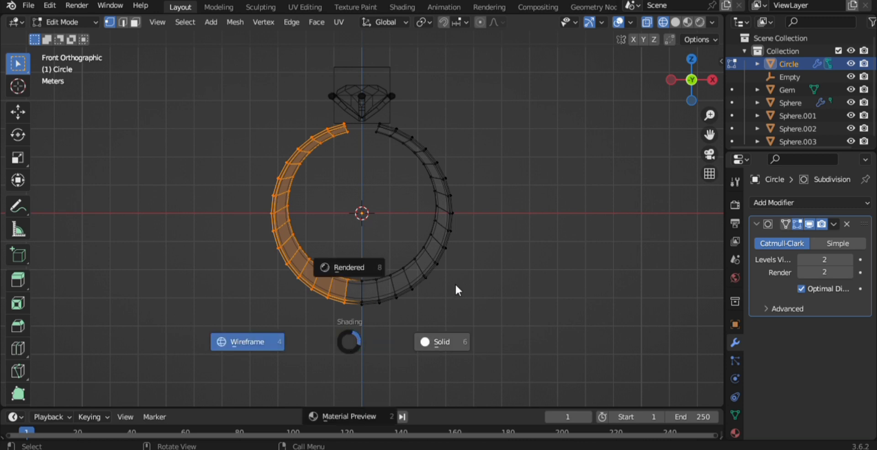
click(256, 341)
key(x)
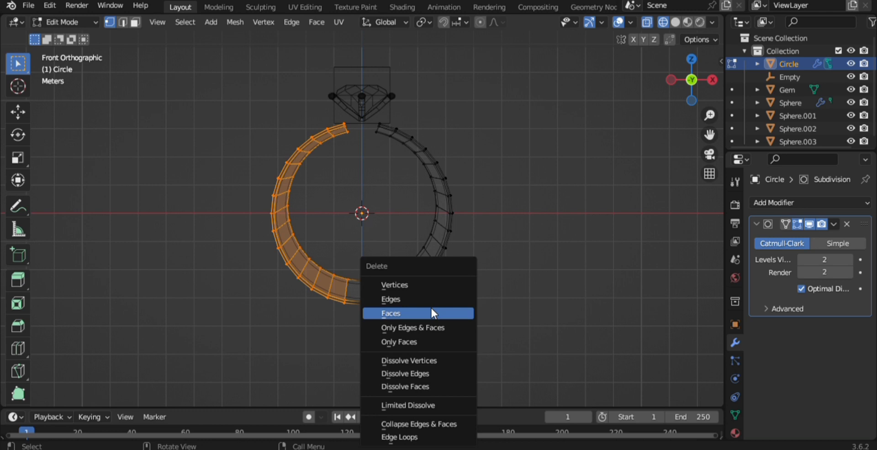
click(419, 283)
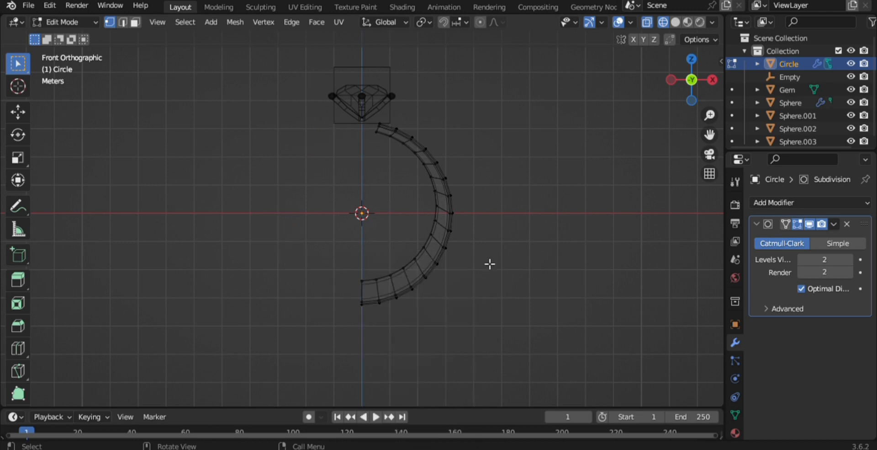
- Add a Mirror modifier on the X axis to the remaining half band and check it in solid shading
key(a)
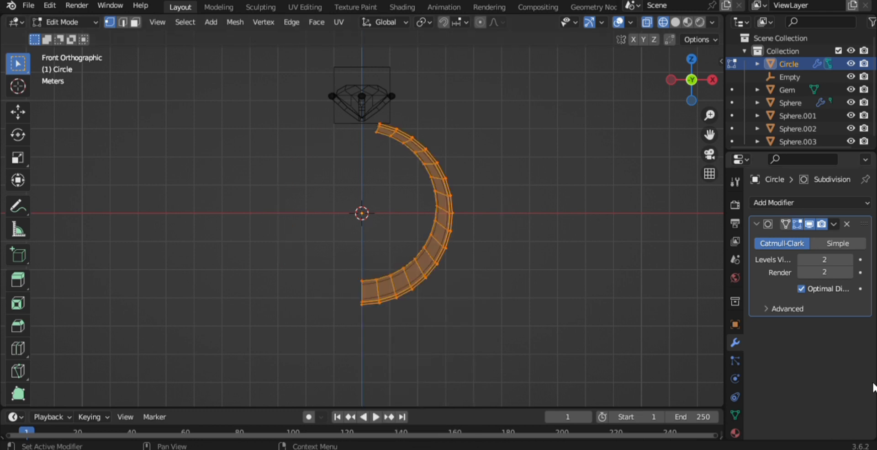
click(791, 204)
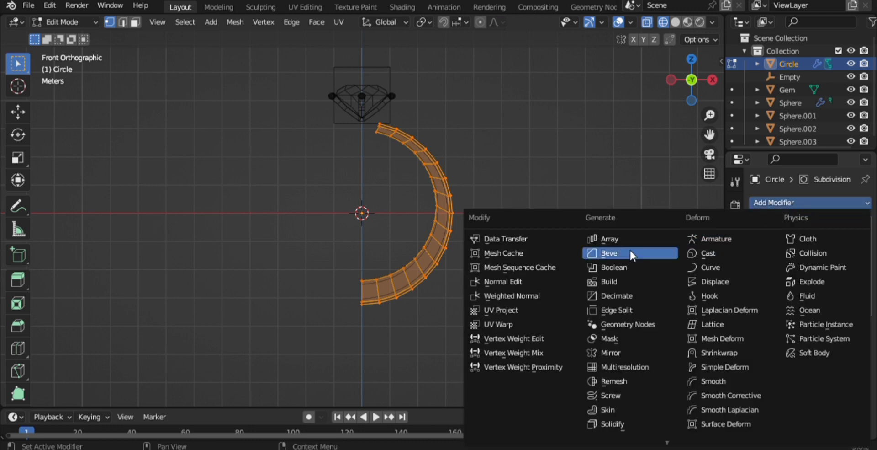
mouse_move(603, 442)
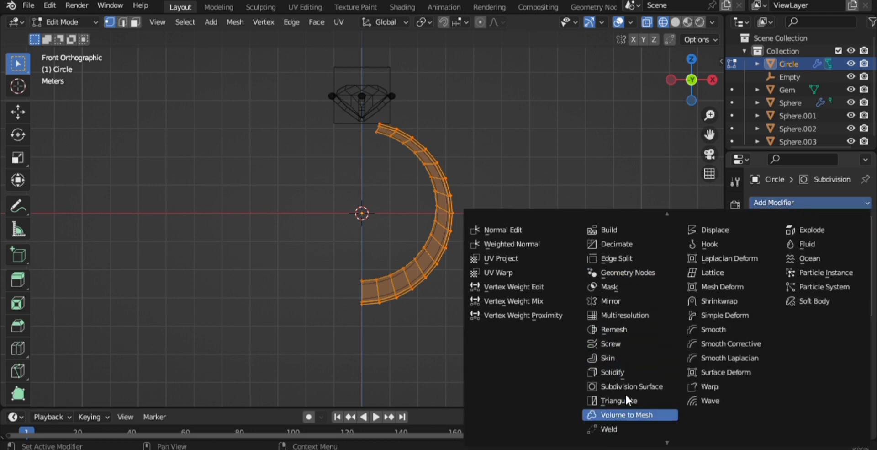
click(643, 298)
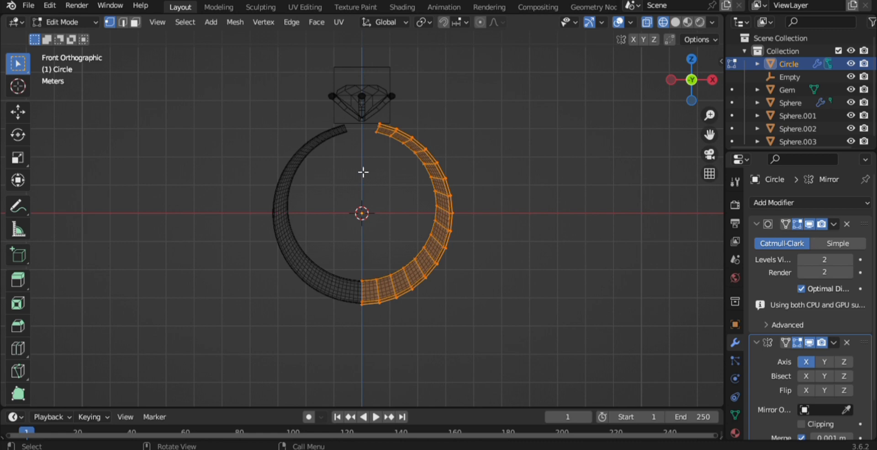
key(z)
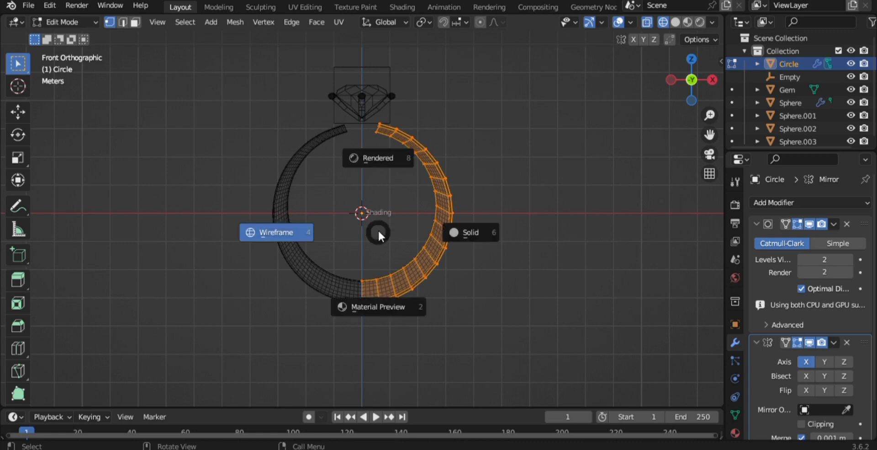
key(6)
mouse_move(251, 196)
middle_down()
mouse_move(354, 237)
mouse_move(338, 250)
mouse_move(210, 266)
middle_up()
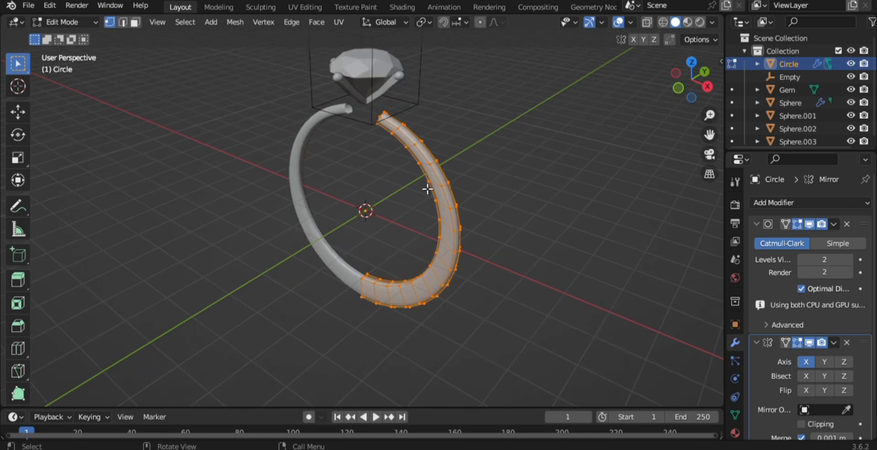
- Widen the band's lower part along Y by about 1.68 in side view, using proportional editing with a falloff size of about 3.14
key(z)
key(4)
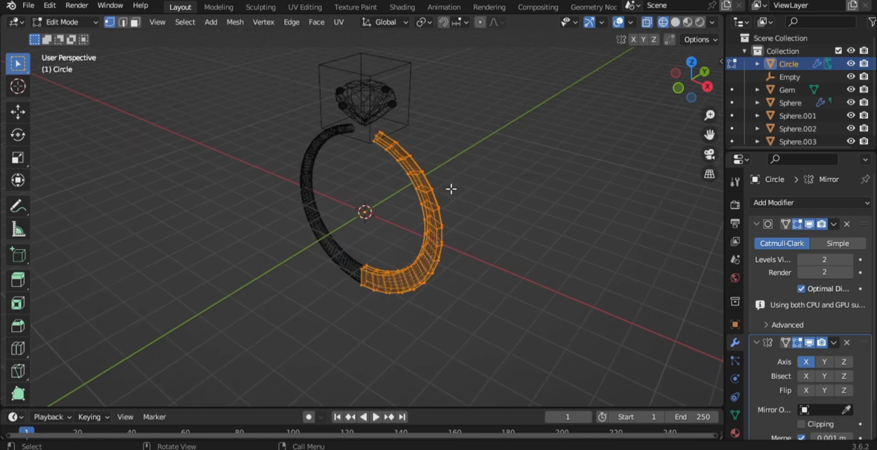
key(KP_1)
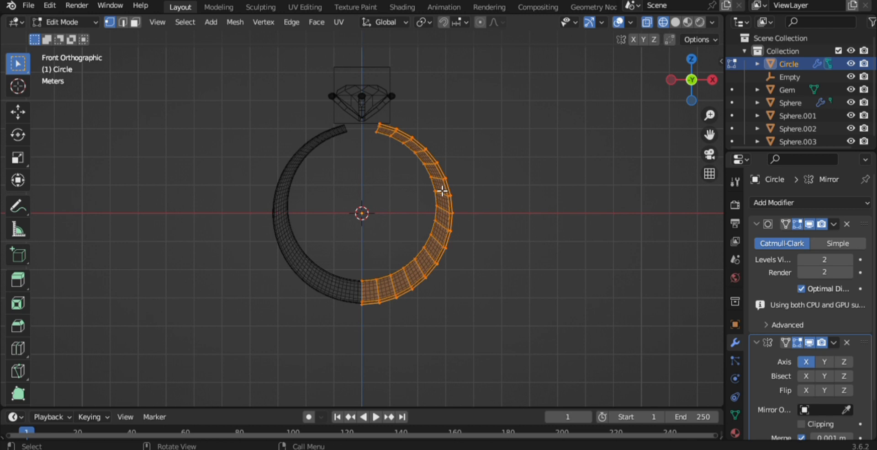
key(KP_3)
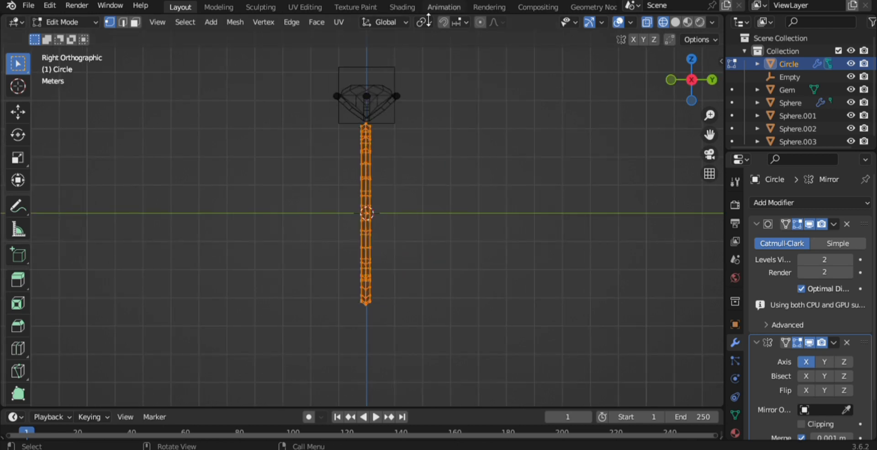
click(480, 22)
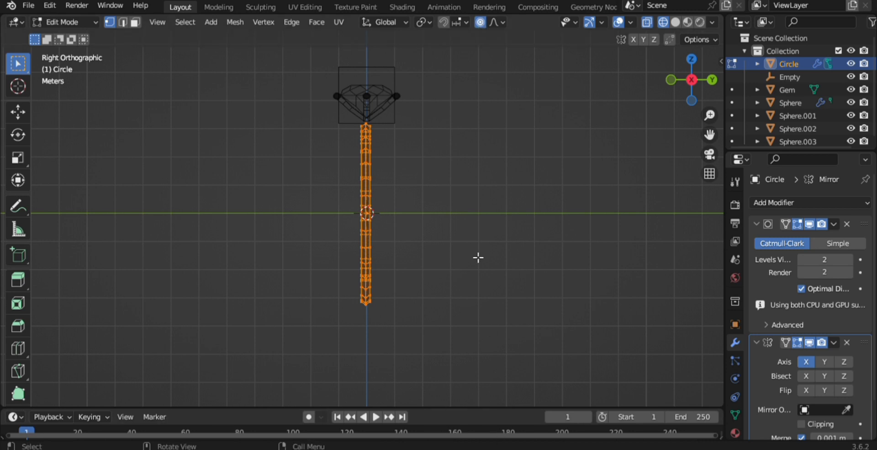
drag(304, 297, 307, 368)
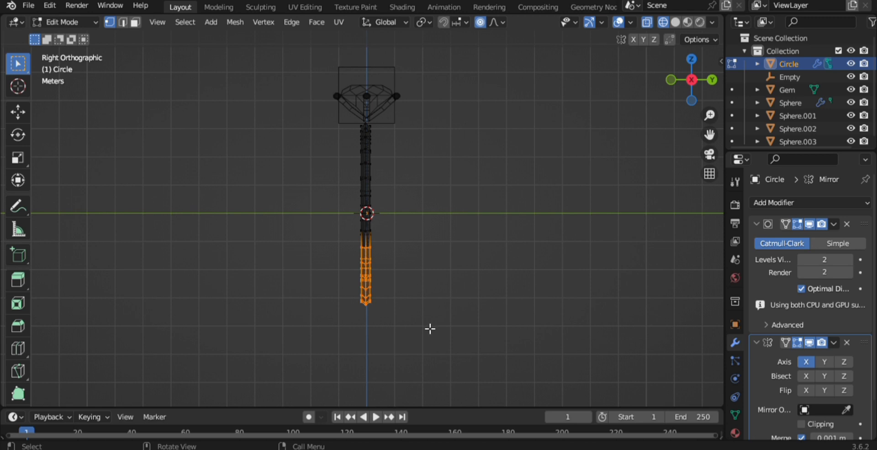
key(s)
key(y)
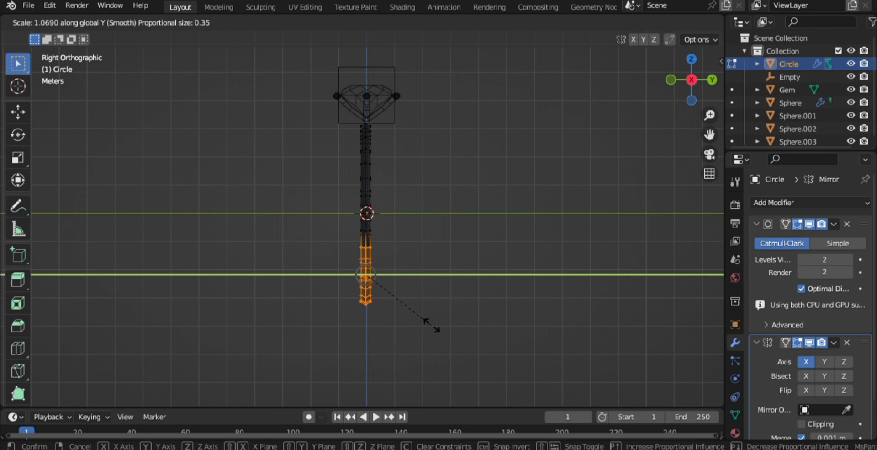
scroll(450, 325, down, 7)
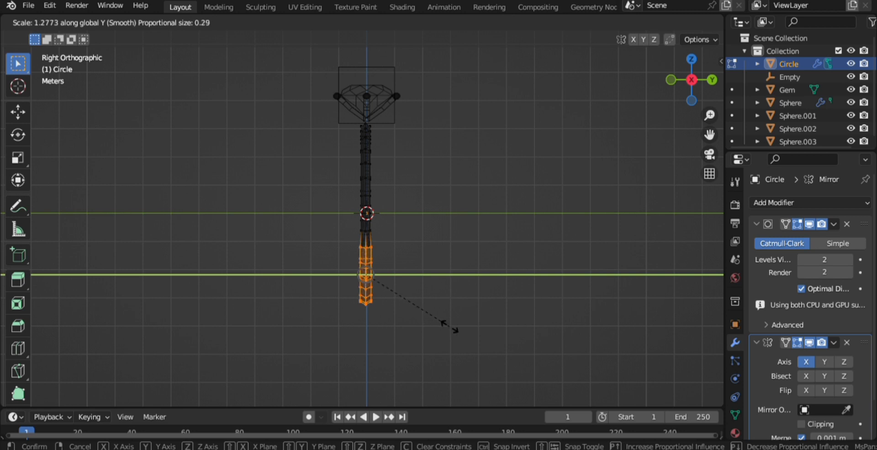
scroll(450, 326, down, 5)
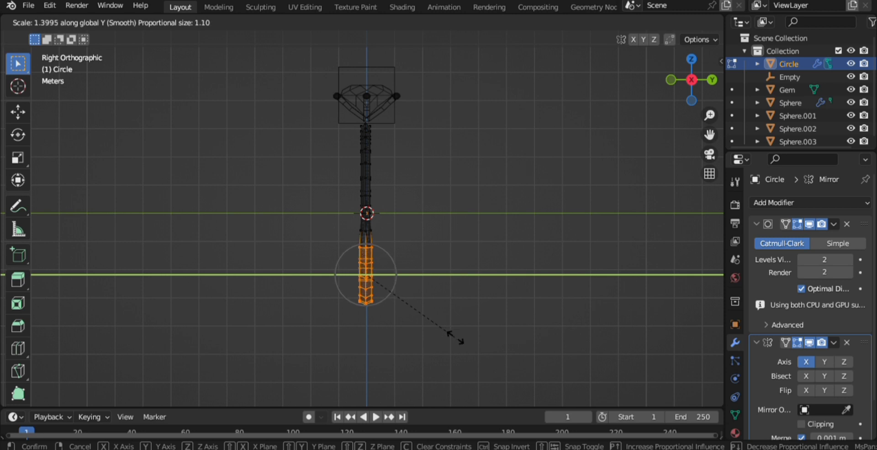
scroll(457, 336, down, 3)
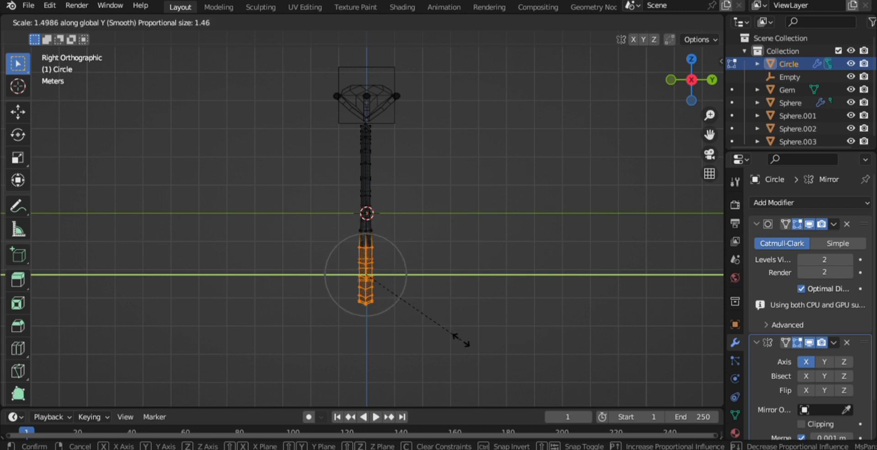
scroll(461, 339, down, 1)
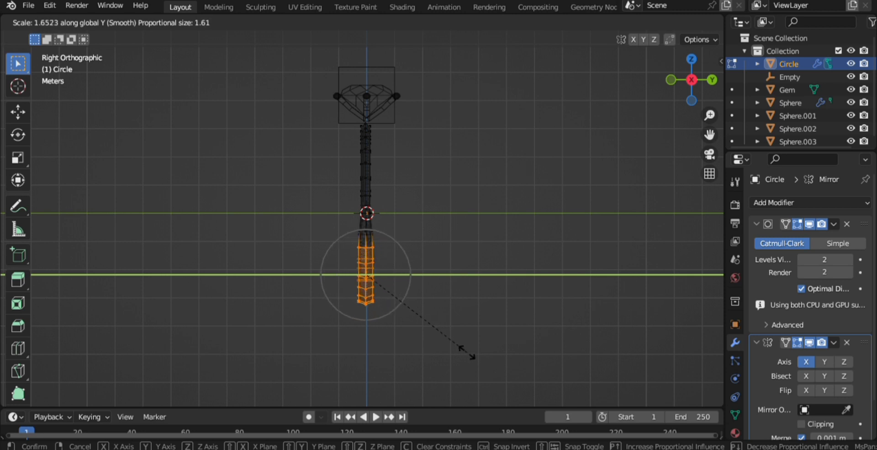
scroll(467, 351, down, 1)
scroll(469, 352, down, 1)
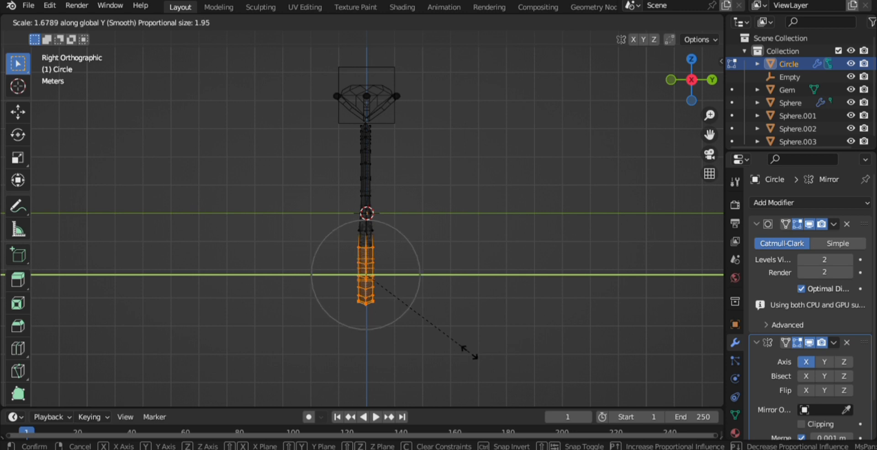
scroll(469, 351, down, 5)
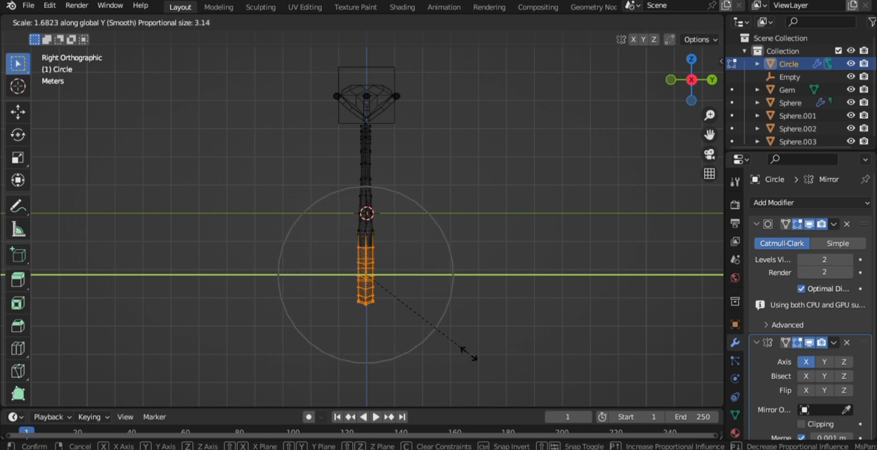
click(476, 361)
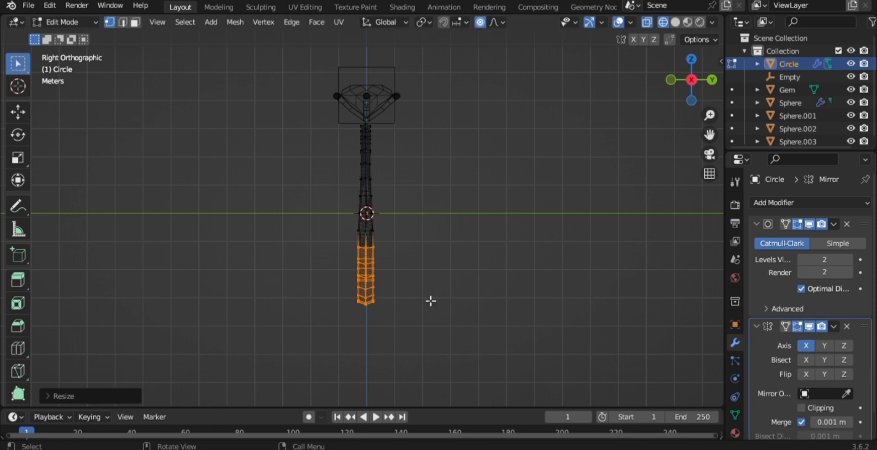
- Return to solid shading and Object Mode, and view the tapered ring band at an angle
key(z)
key(6)
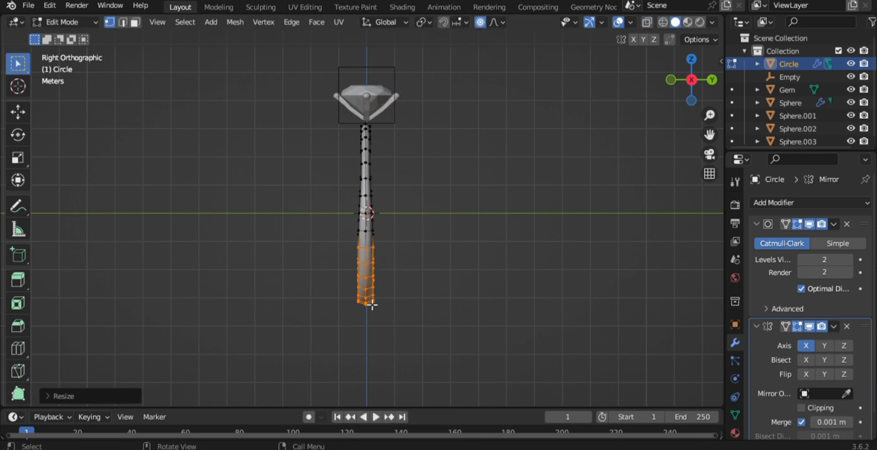
key(Tab)
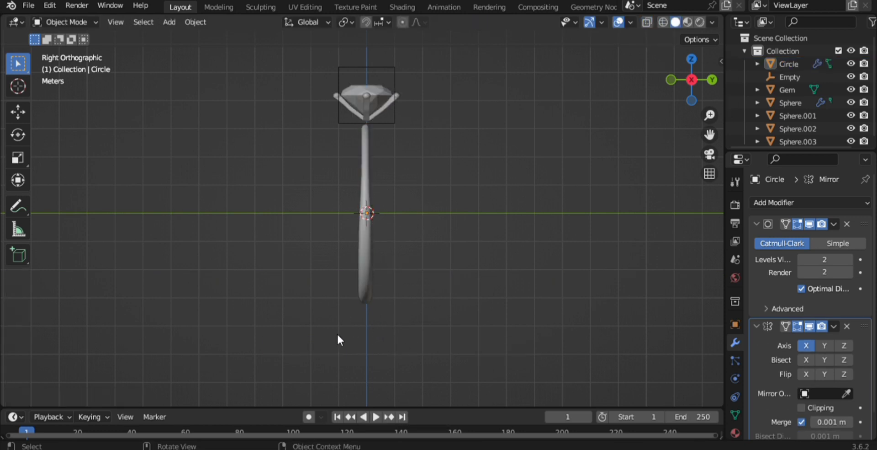
middle_drag(337, 334, 391, 332)
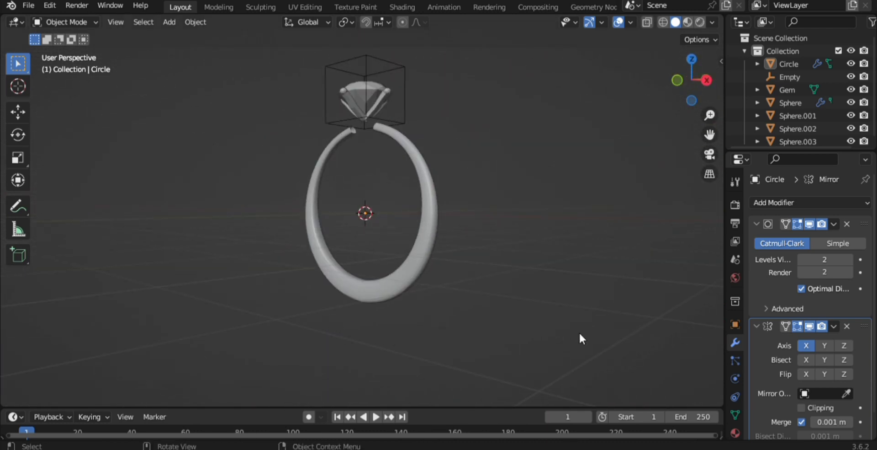
- Add a cylinder mesh at the centre of the ring in front orthographic view
key(KP_7)
key(grave)
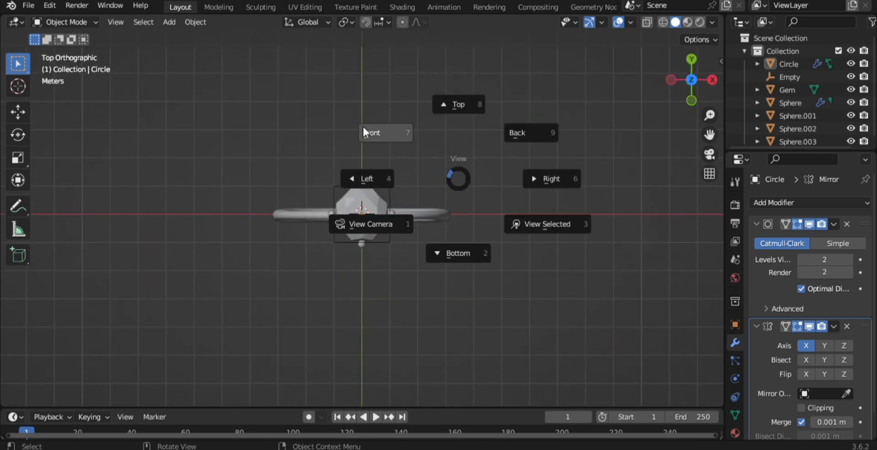
click(363, 125)
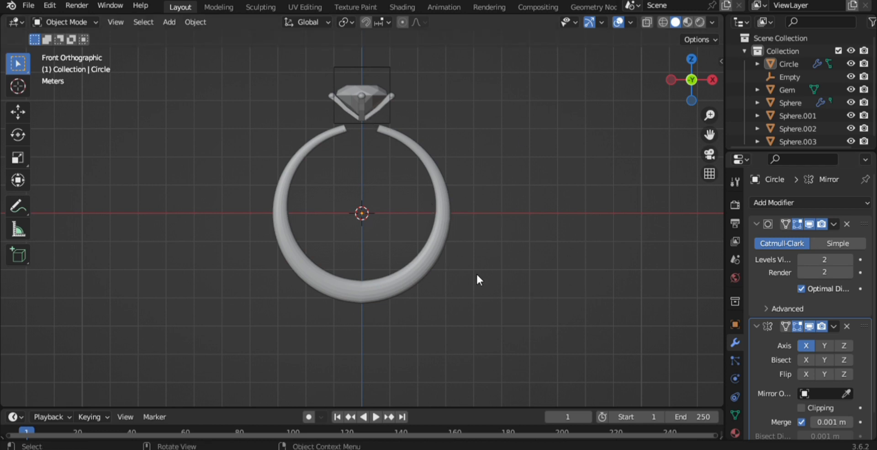
key(shift+a)
mouse_move(495, 185)
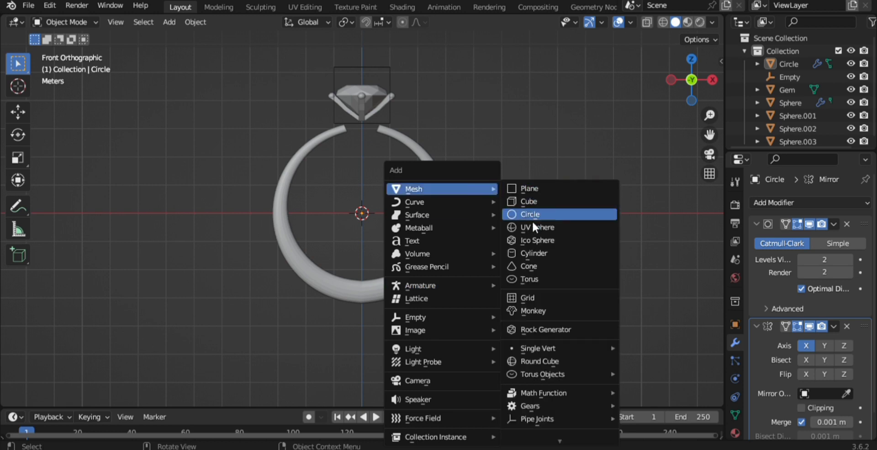
click(543, 254)
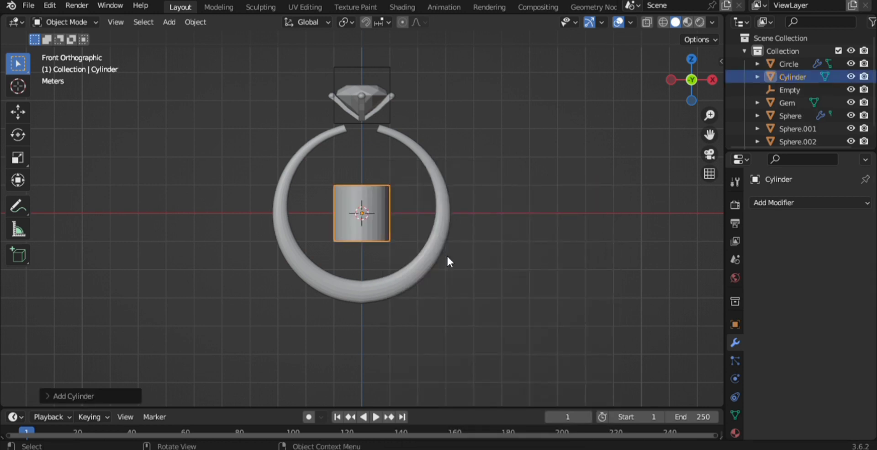
- In Edit Mode, scale the cylinder to about three quarters of its size and flatten it to about half its height along Z
key(Tab)
key(s)
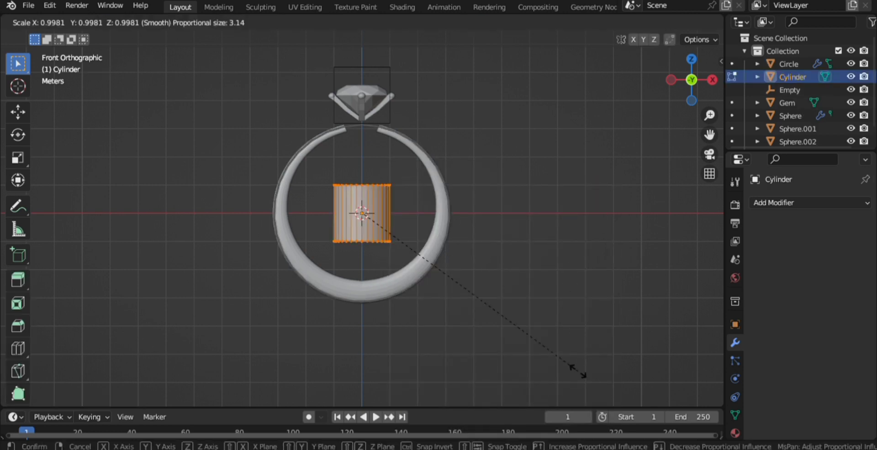
click(526, 325)
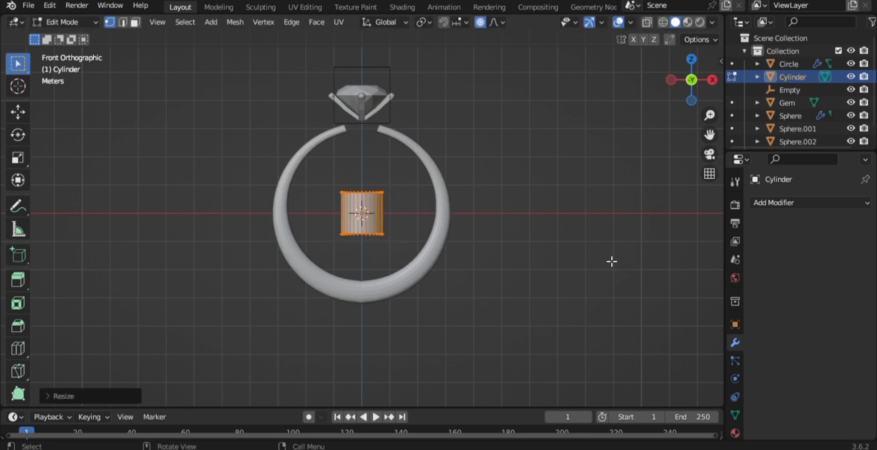
key(s)
key(z)
click(480, 240)
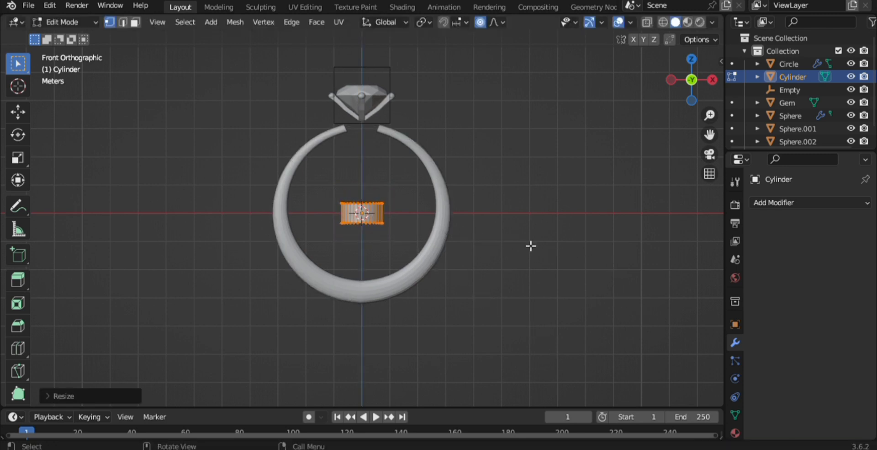
- Move the cylinder up along Z by about 2.89 m into the gap between the band's ends
key(g)
key(z)
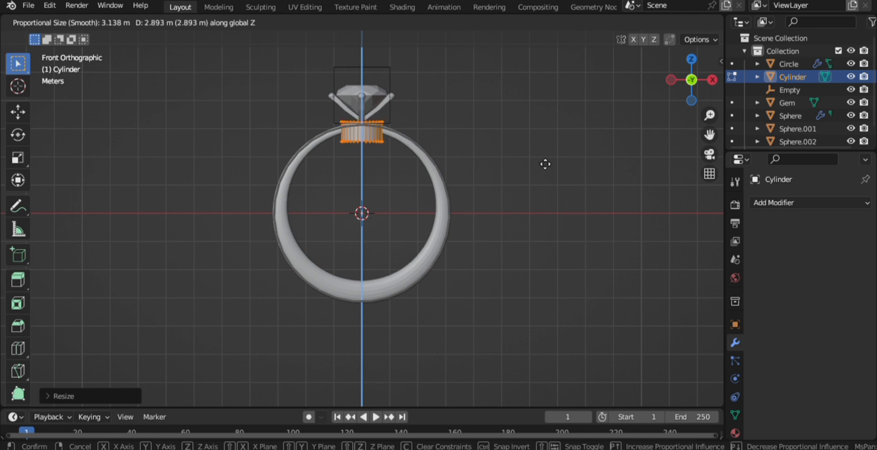
click(545, 163)
- Flatten the cylinder along Z to about half its height so it sits between the band's ends just below the gem
scroll(537, 162, up, 3)
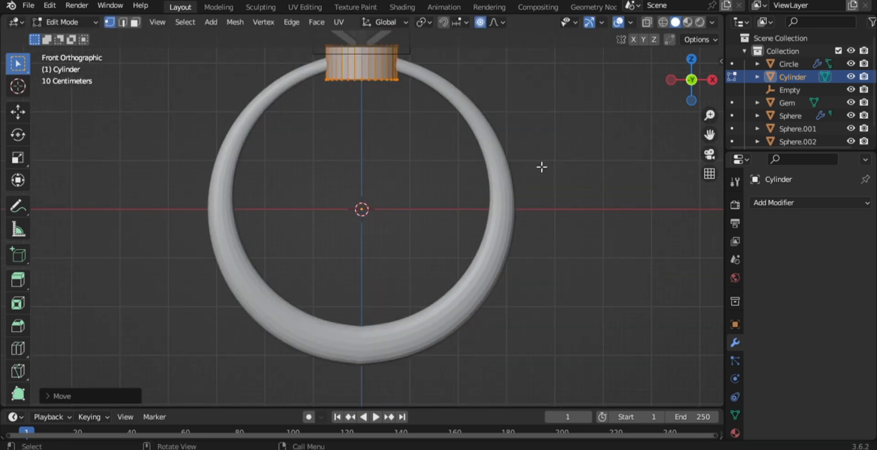
shift+middle_drag(542, 167, 566, 315)
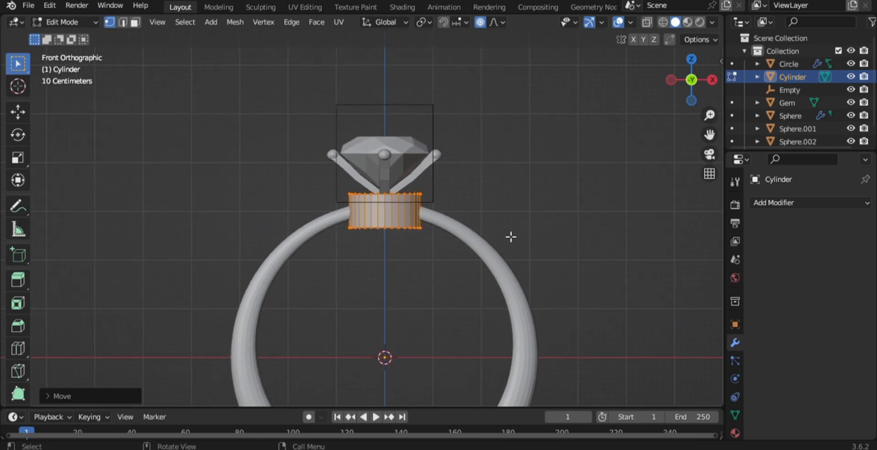
scroll(511, 236, up, 2)
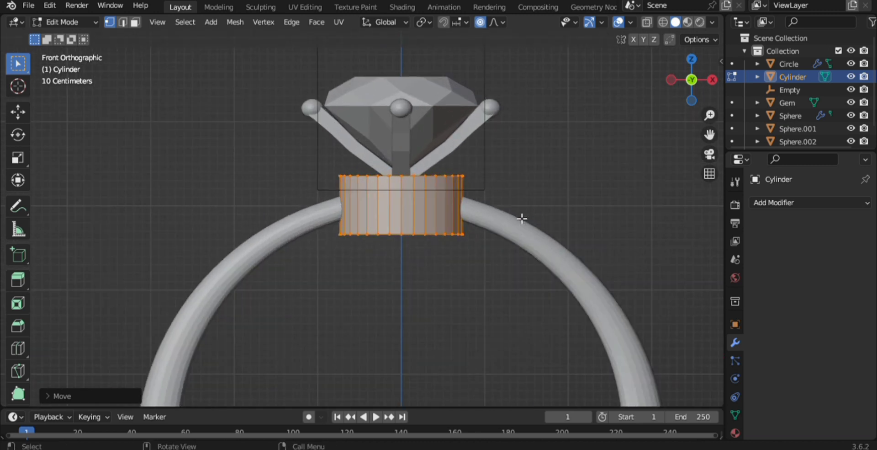
key(s)
key(z)
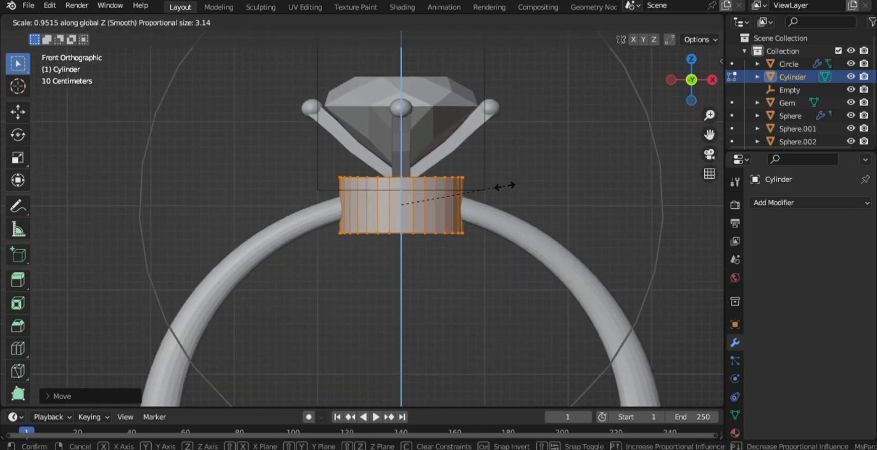
click(463, 206)
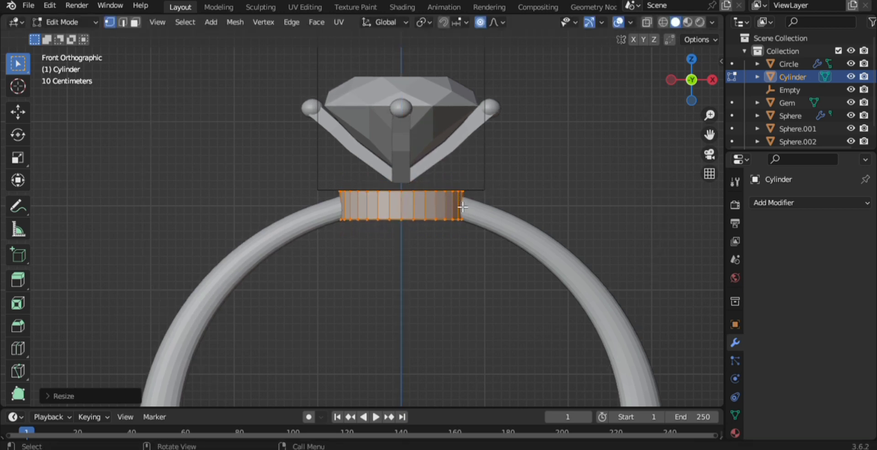
- Turn off proportional editing and bevel the edge loop around the cylinder's top rim with multiple segments
click(486, 22)
middle_drag(446, 198, 405, 218)
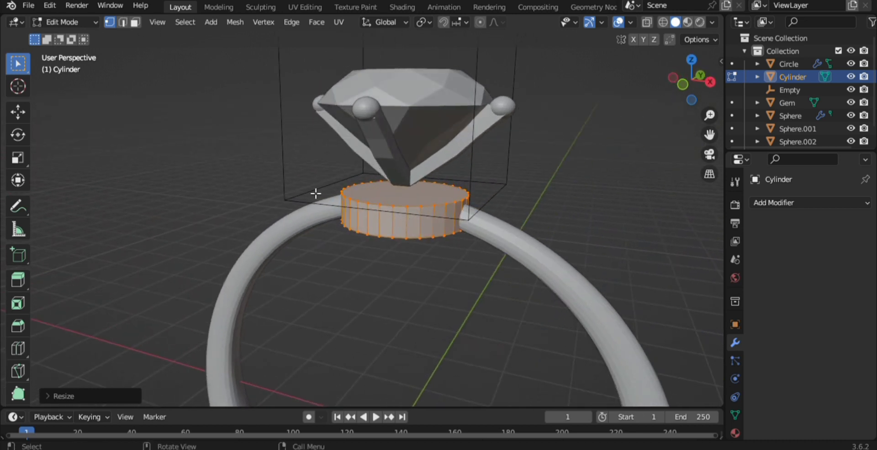
key(2)
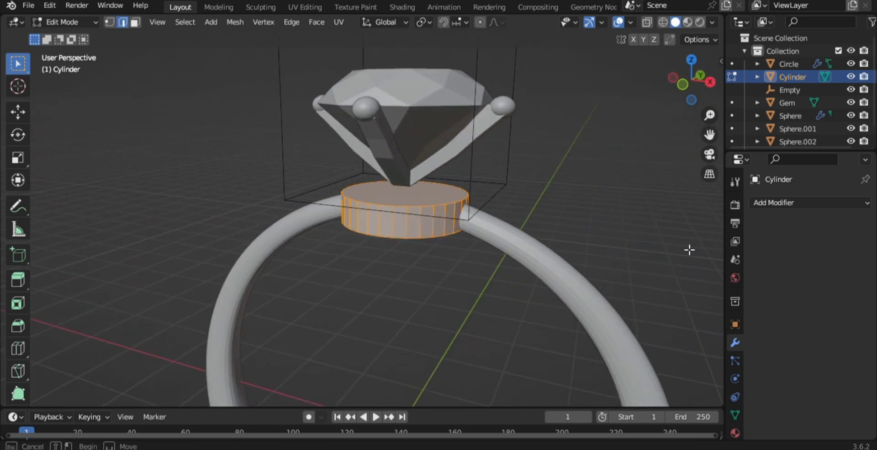
key(alt+a)
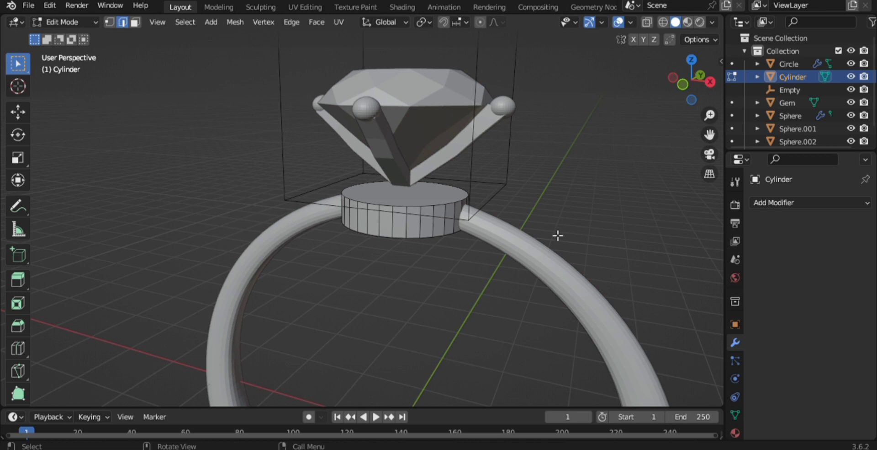
alt+click(431, 209)
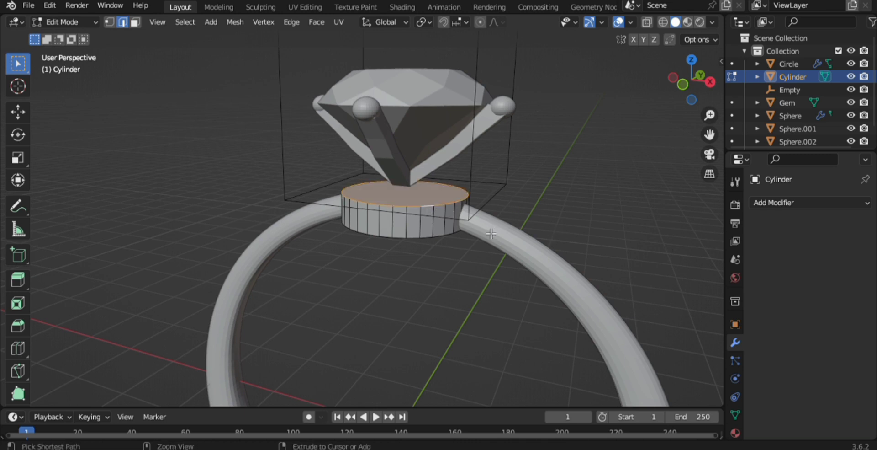
key(ctrl+b)
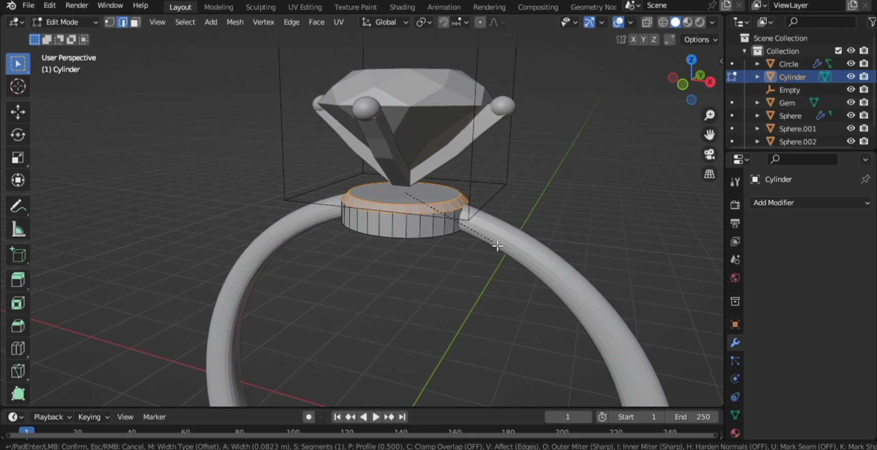
scroll(498, 245, up, 1)
click(499, 245)
- Bevel the edge loop around the cylinder's bottom rim by about 0.05 m with three segments
middle_drag(486, 268, 483, 204)
click(448, 336)
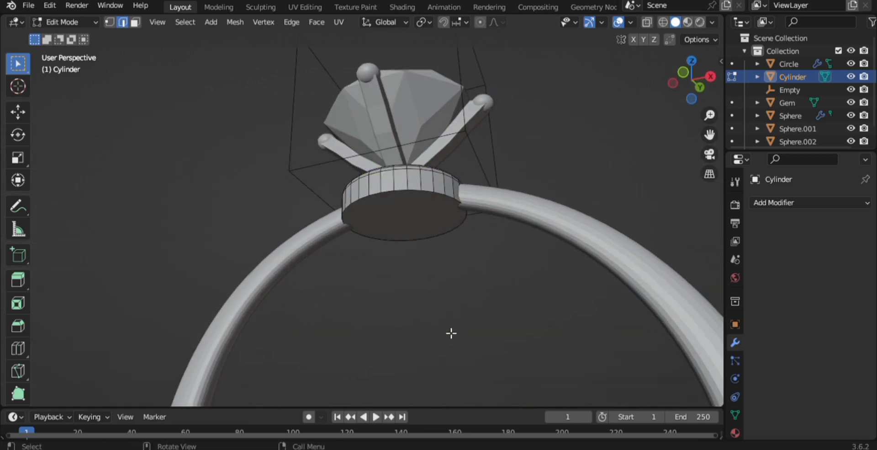
alt+click(438, 198)
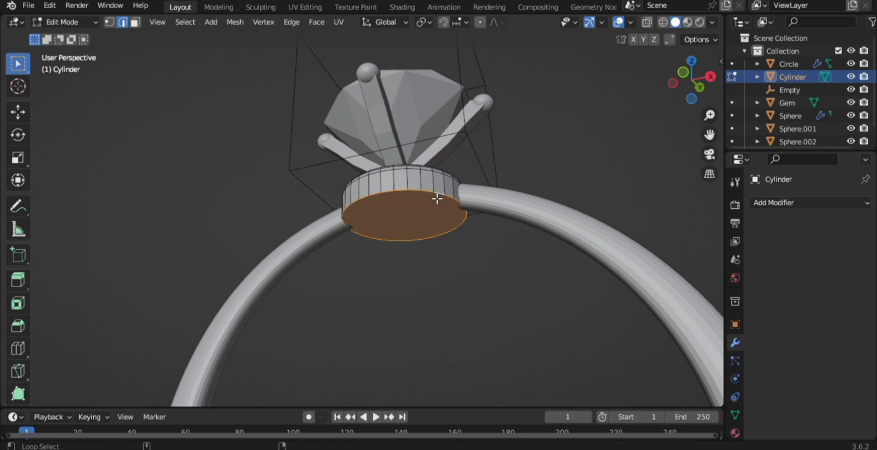
key(ctrl+b)
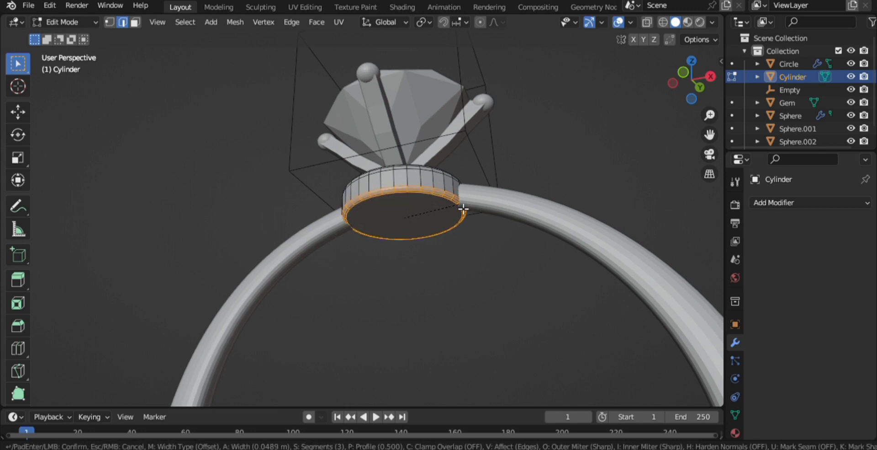
click(466, 212)
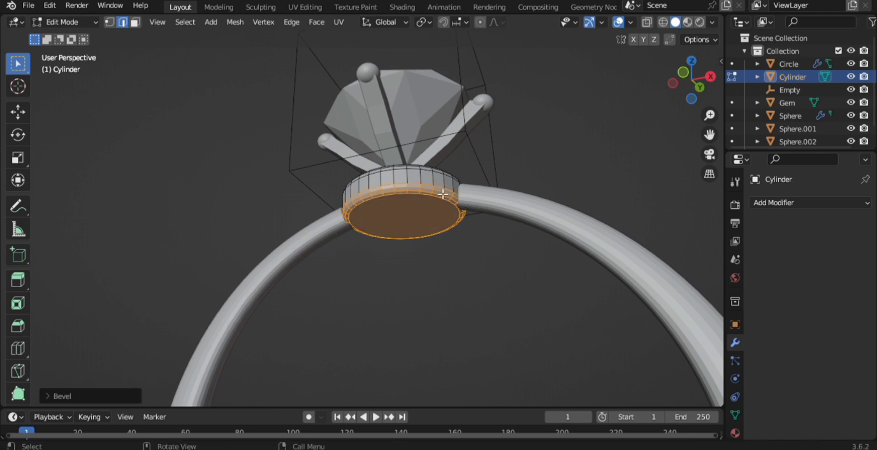
middle_drag(443, 194, 444, 251)
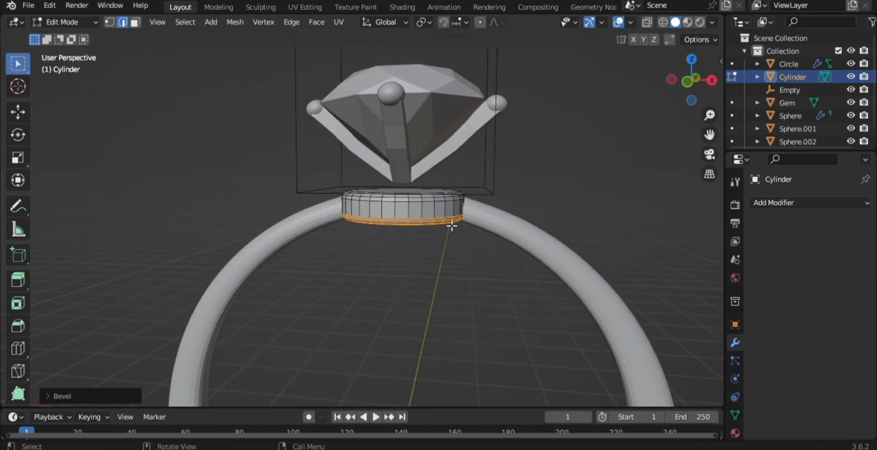